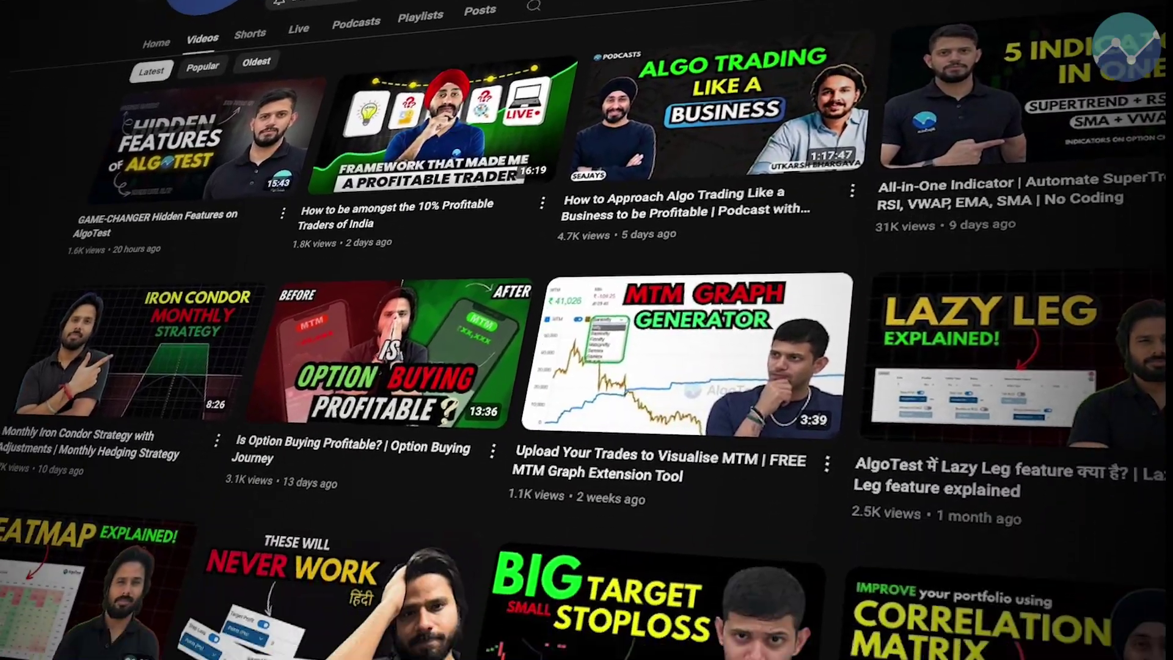
# Step: Scroll down through the AlgoTest channel's Videos tab of trading tutorials
pyautogui.scroll(-10, 587, 330)
pyautogui.scroll(-12, 587, 330)
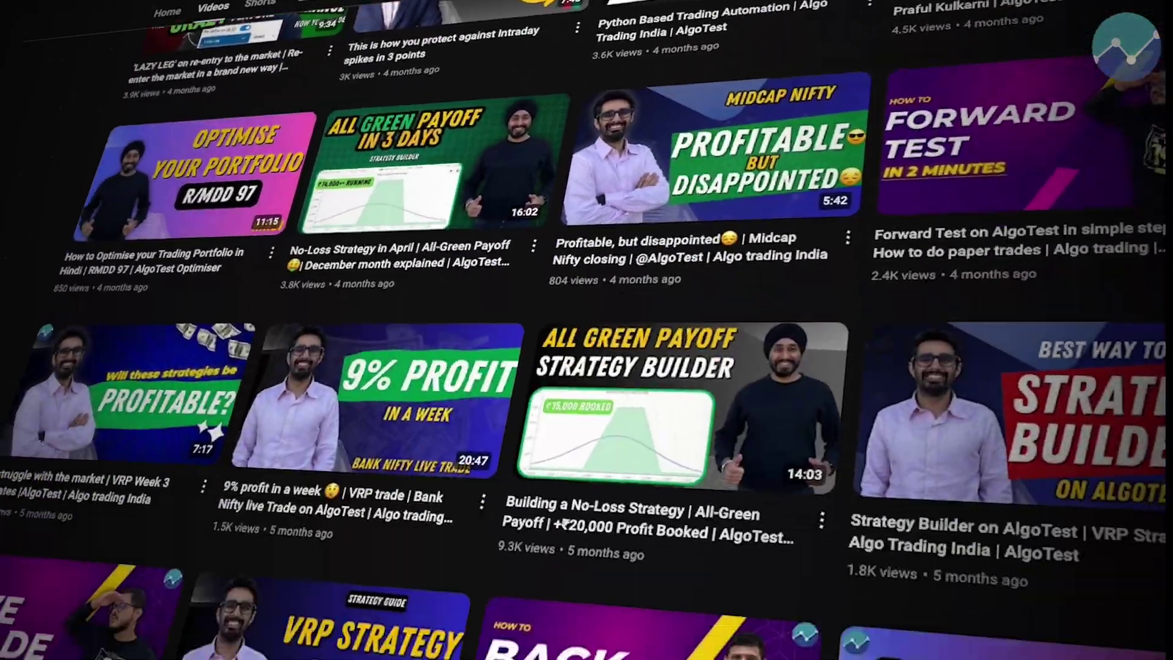
pyautogui.scroll(-14, 587, 330)
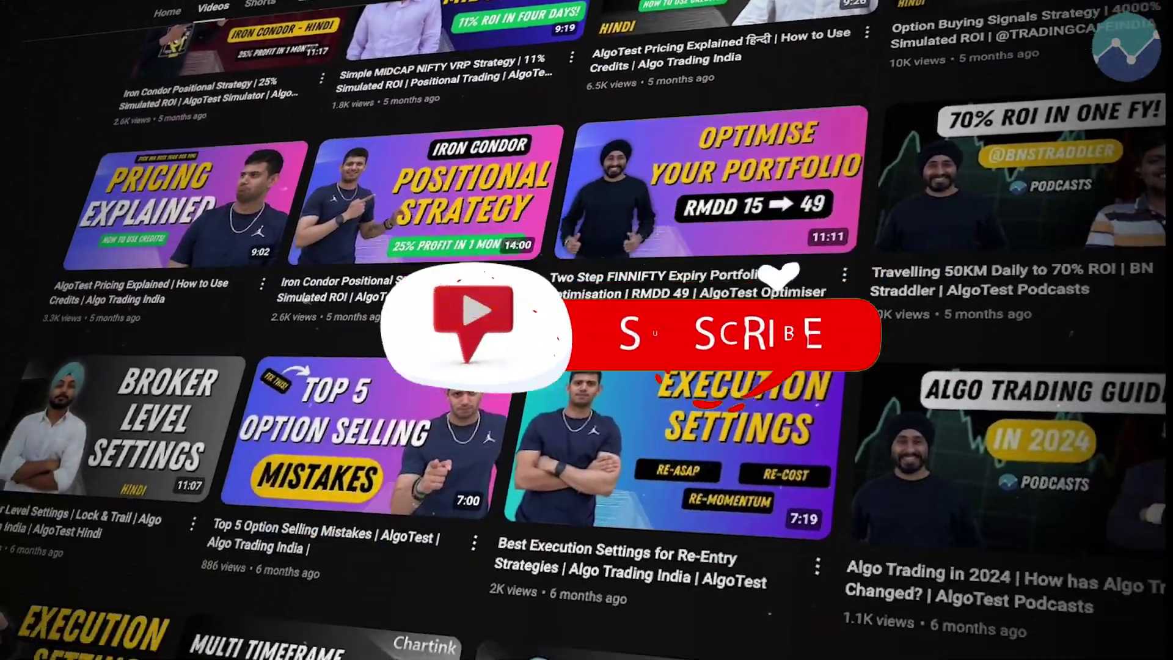
pyautogui.scroll(-15, 586, 330)
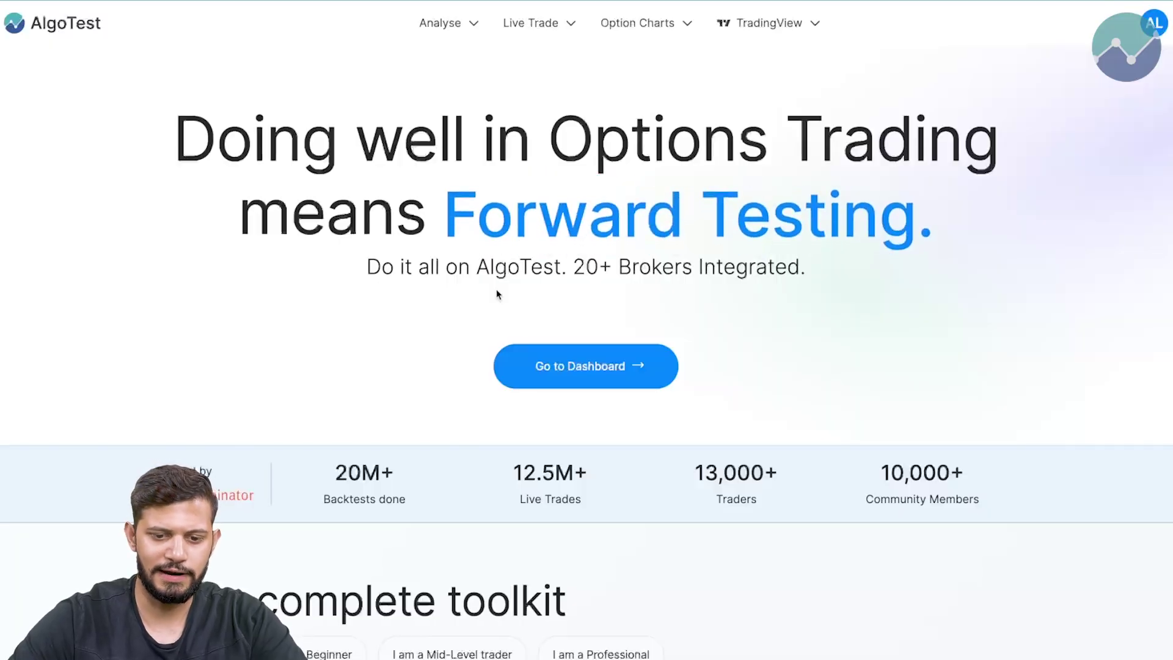
# Step: From the AlgoTest dashboard's Signals page, start a new Chartink signal with Forward Test execution
pyautogui.click(612, 383)
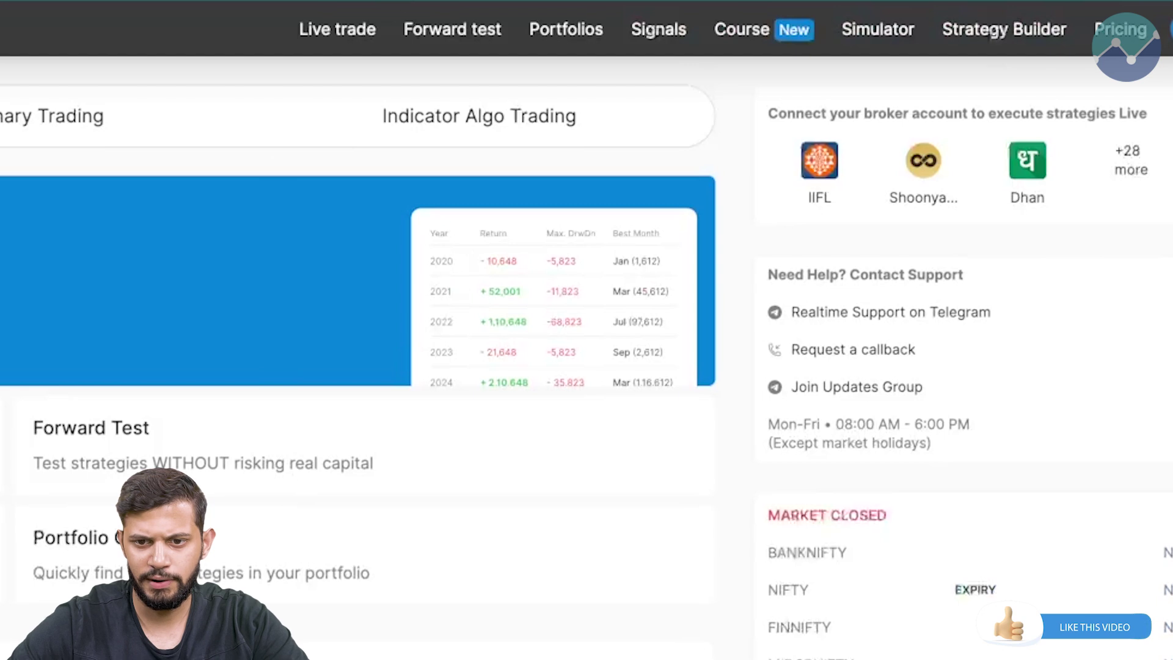
pyautogui.click(670, 42)
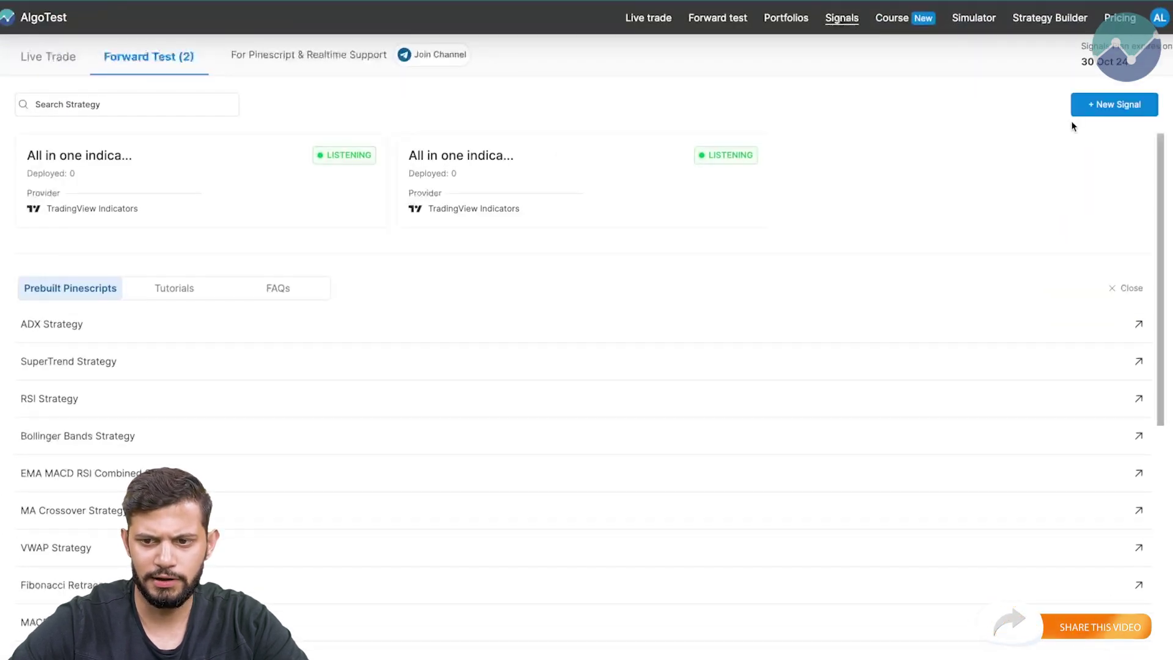
pyautogui.click(1092, 117)
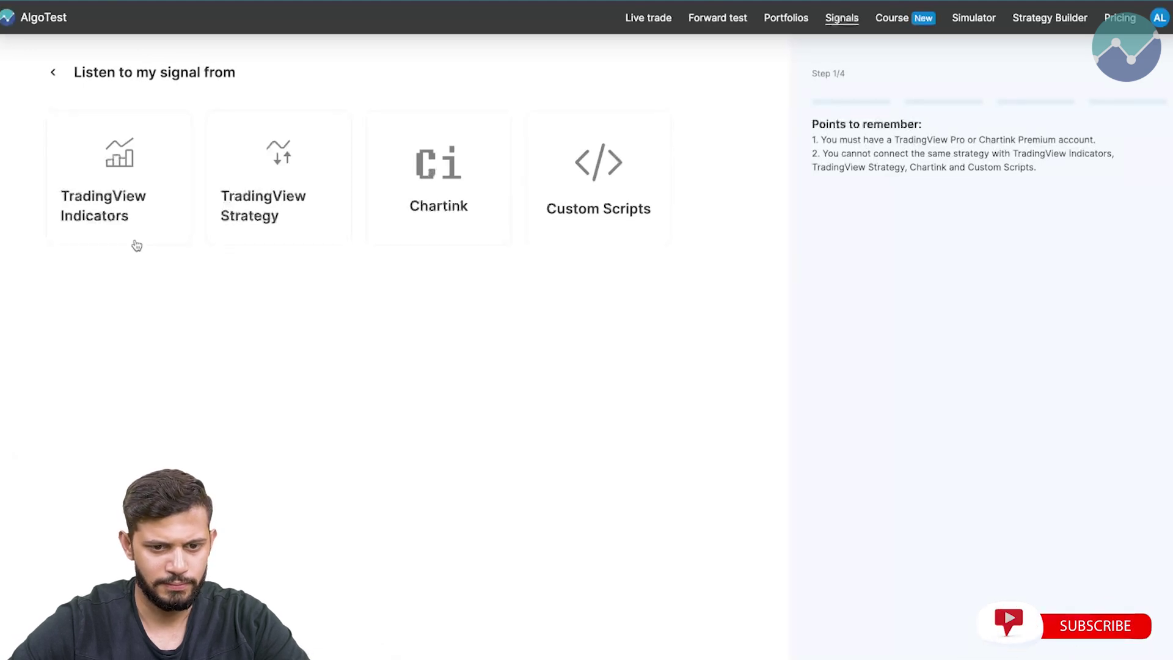
pyautogui.click(476, 205)
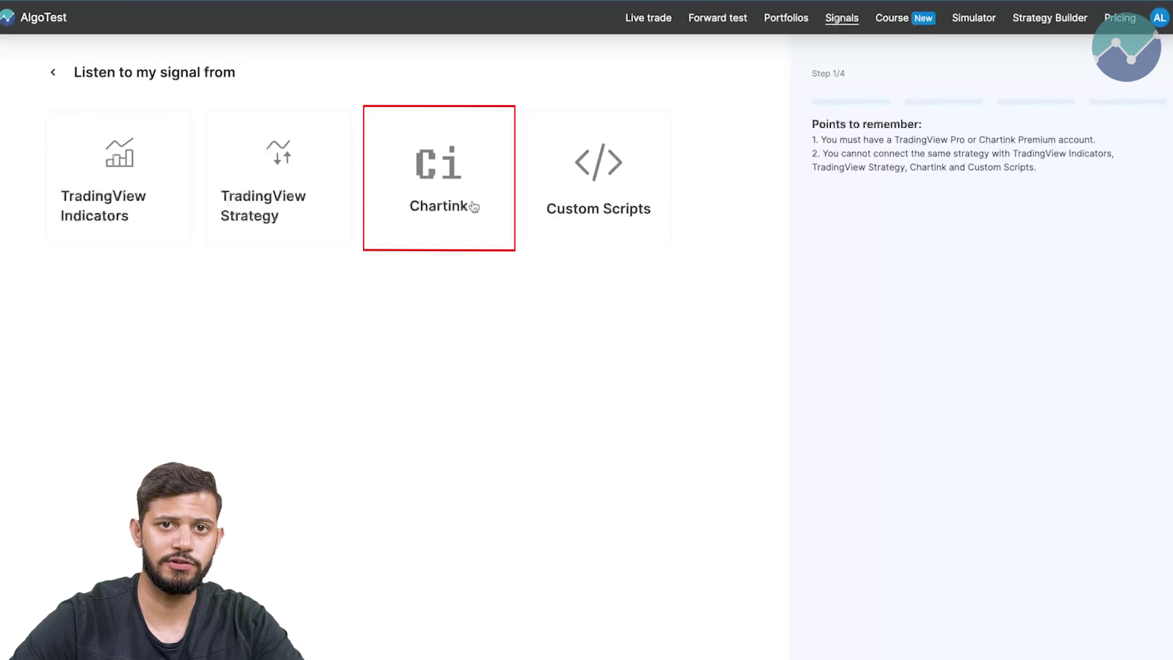
pyautogui.click(474, 206)
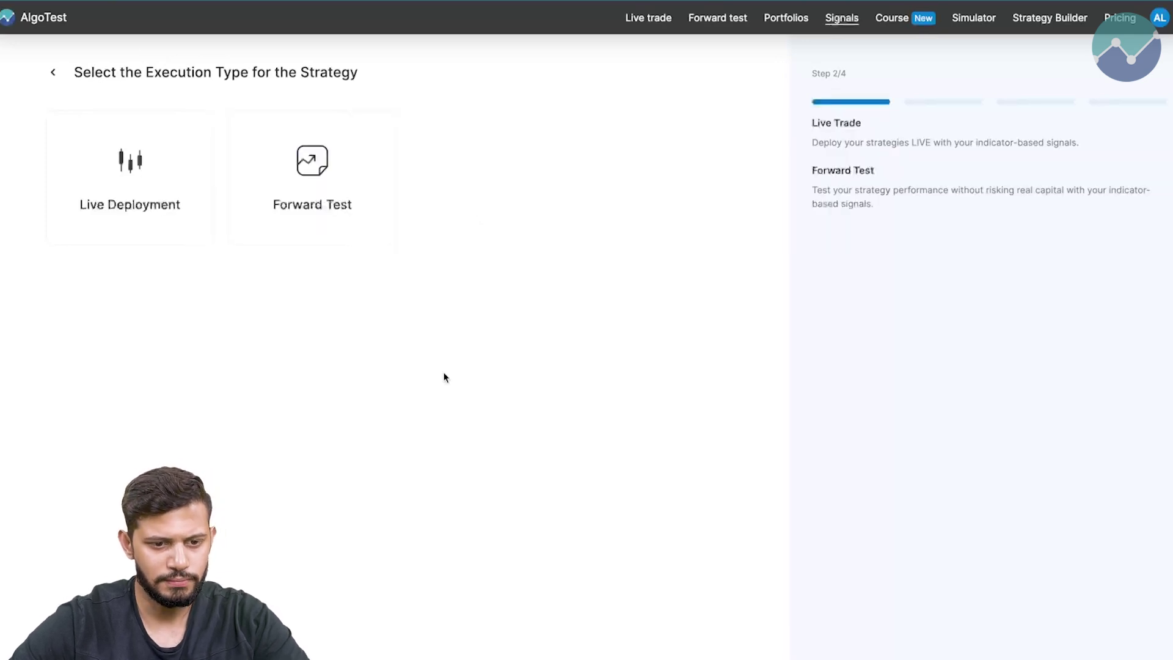
pyautogui.click(312, 216)
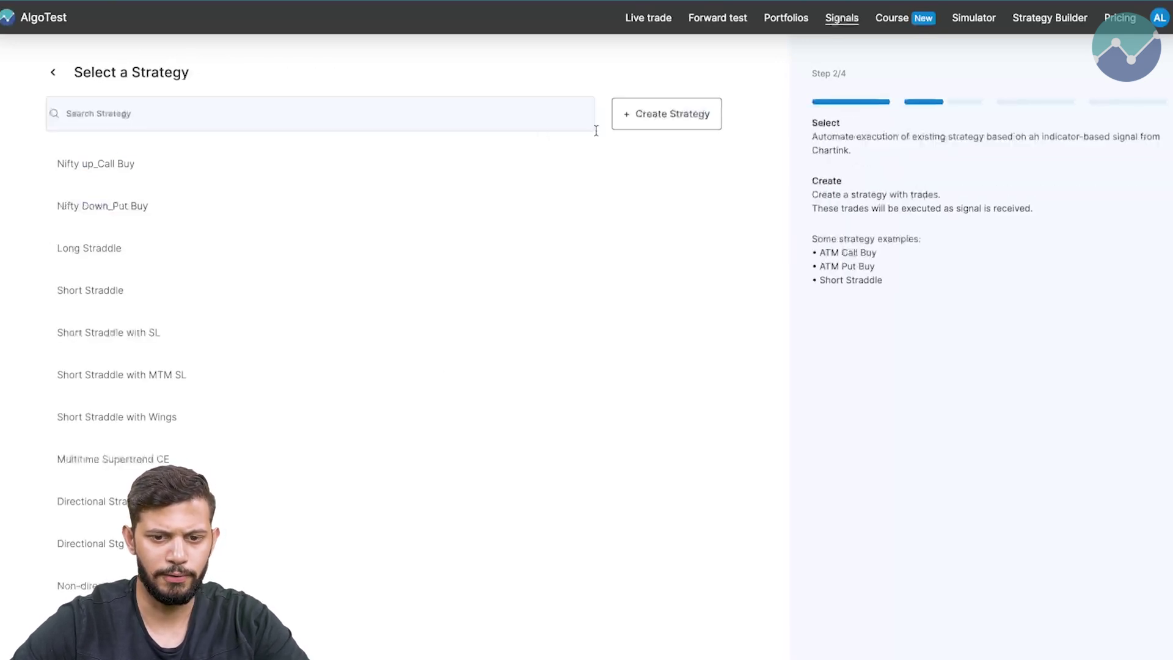
# Step: Create a Banknifty strategy with 09:16 entry, 15:20 exit and a buy leg
pyautogui.click(645, 115)
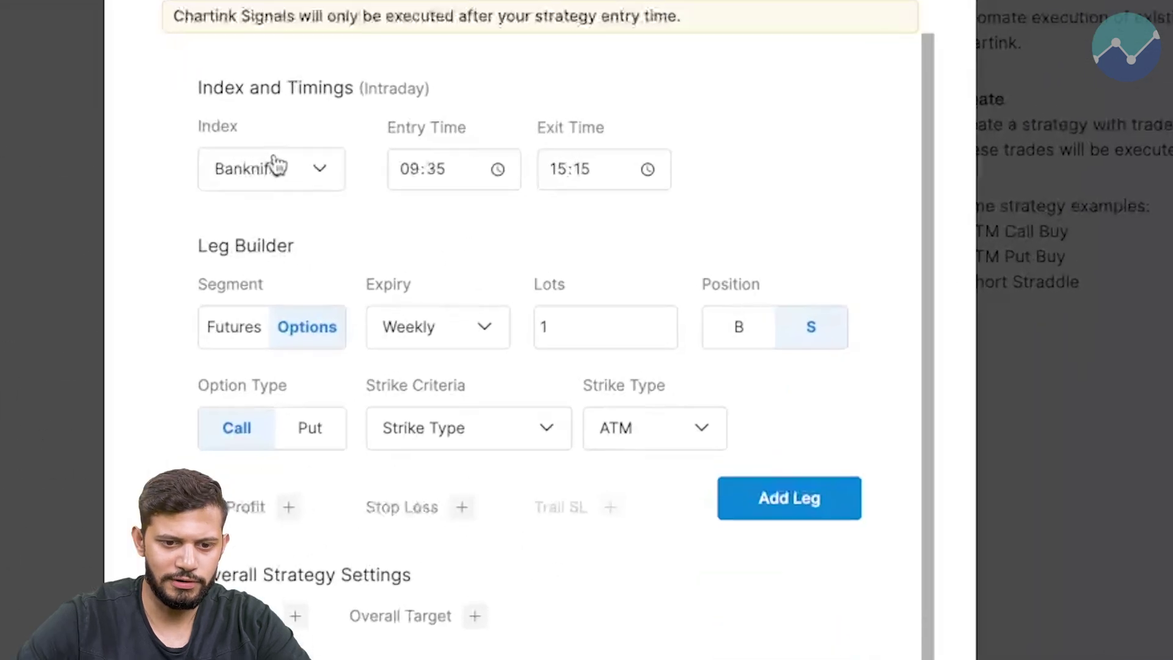
pyautogui.click(450, 220)
pyautogui.click(294, 169)
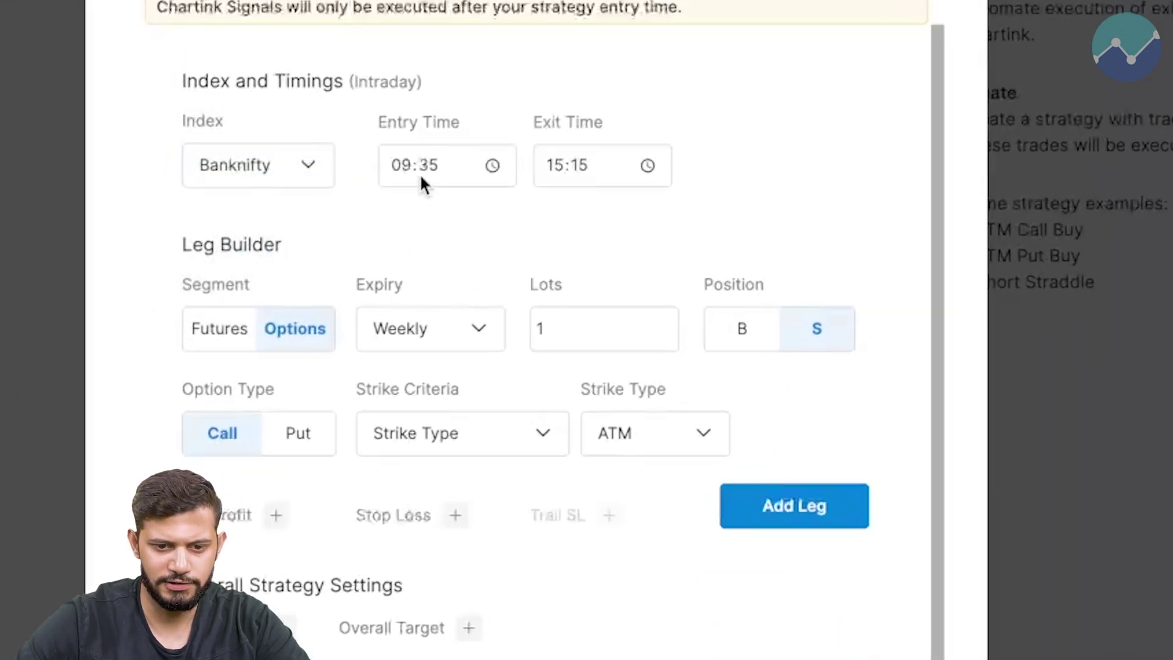
pyautogui.write('6')
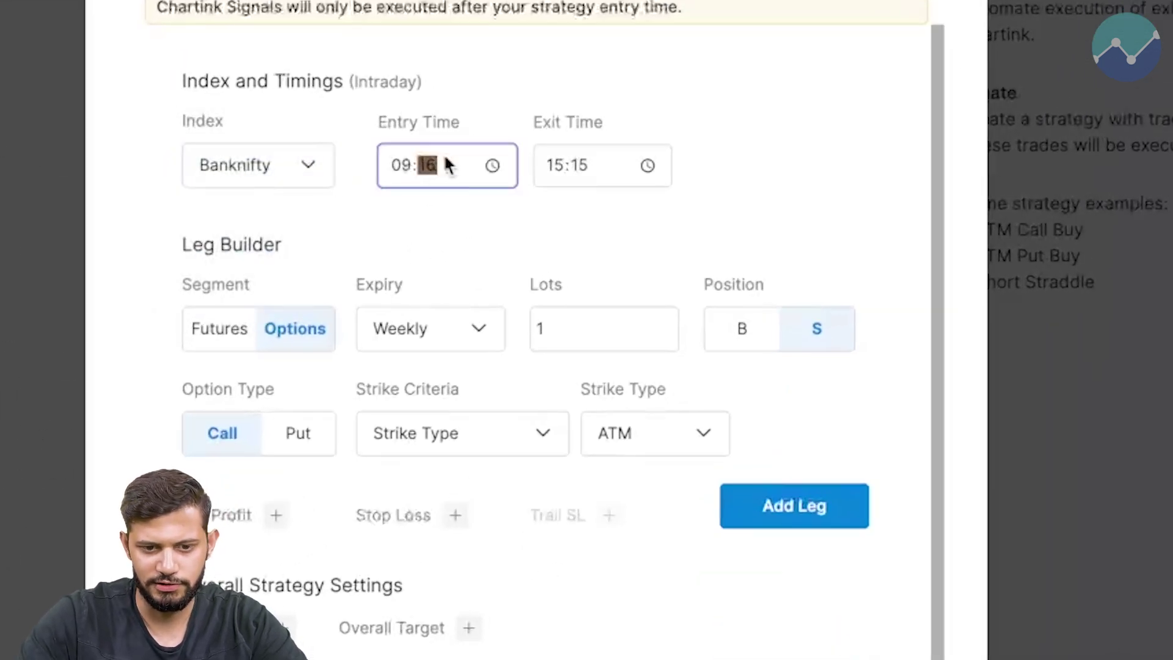
pyautogui.click(580, 159)
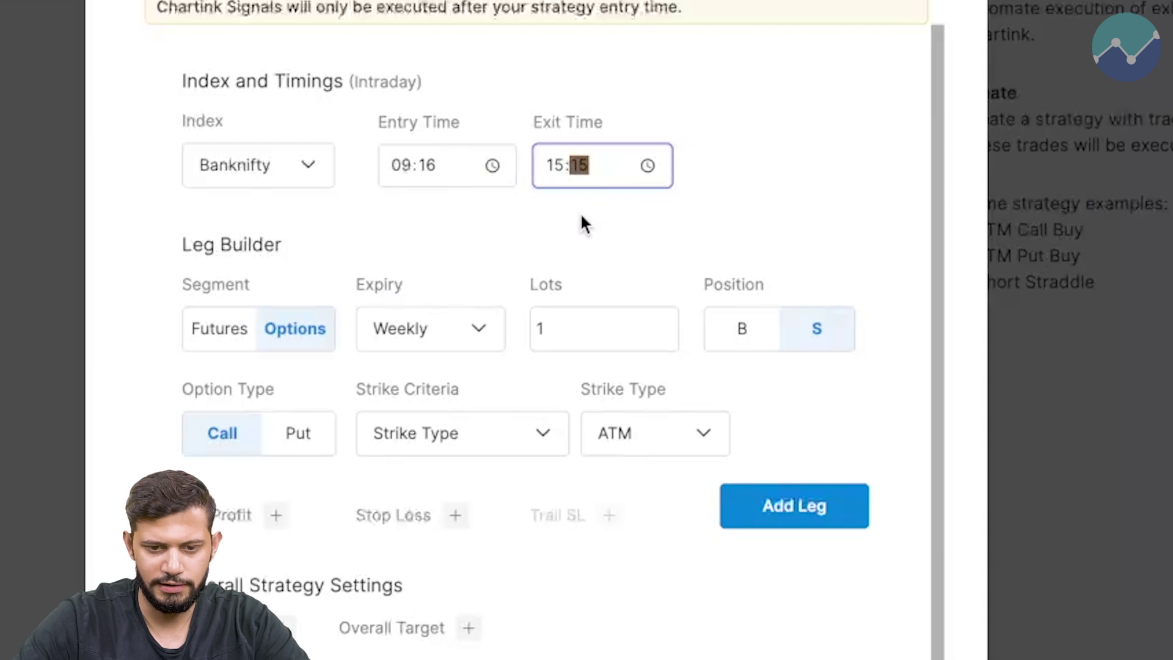
pyautogui.click(570, 227)
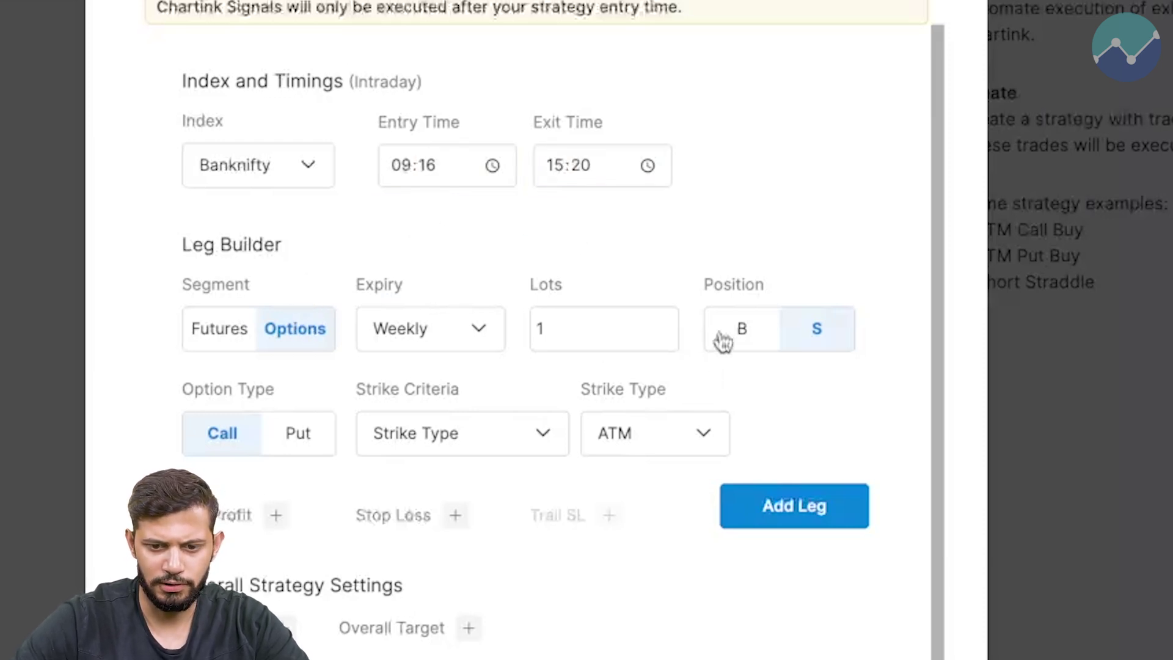
pyautogui.click(760, 346)
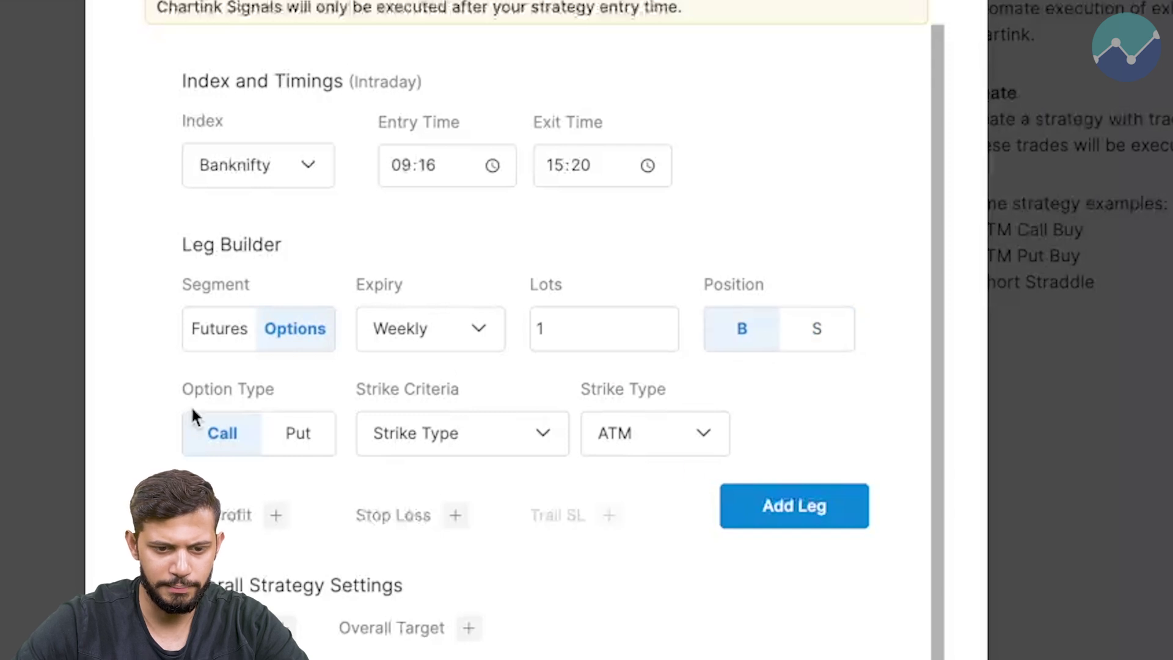
pyautogui.click(813, 505)
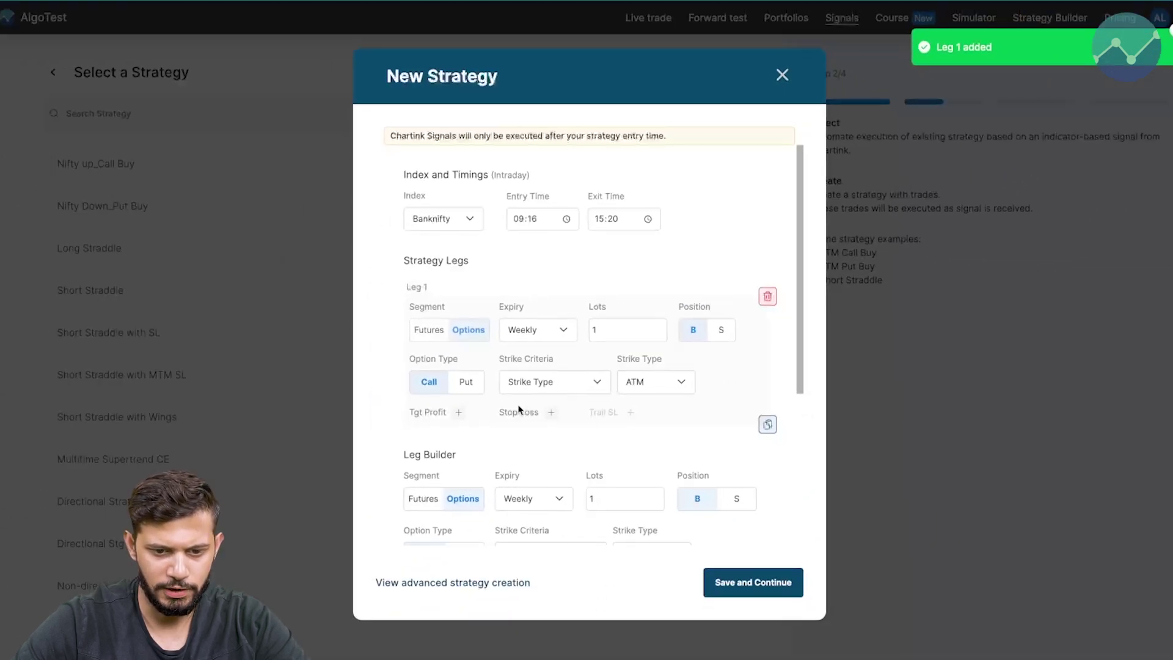
# Step: Give the leg a 40% target profit and 20% stop loss, with no trailing stop
pyautogui.click(458, 413)
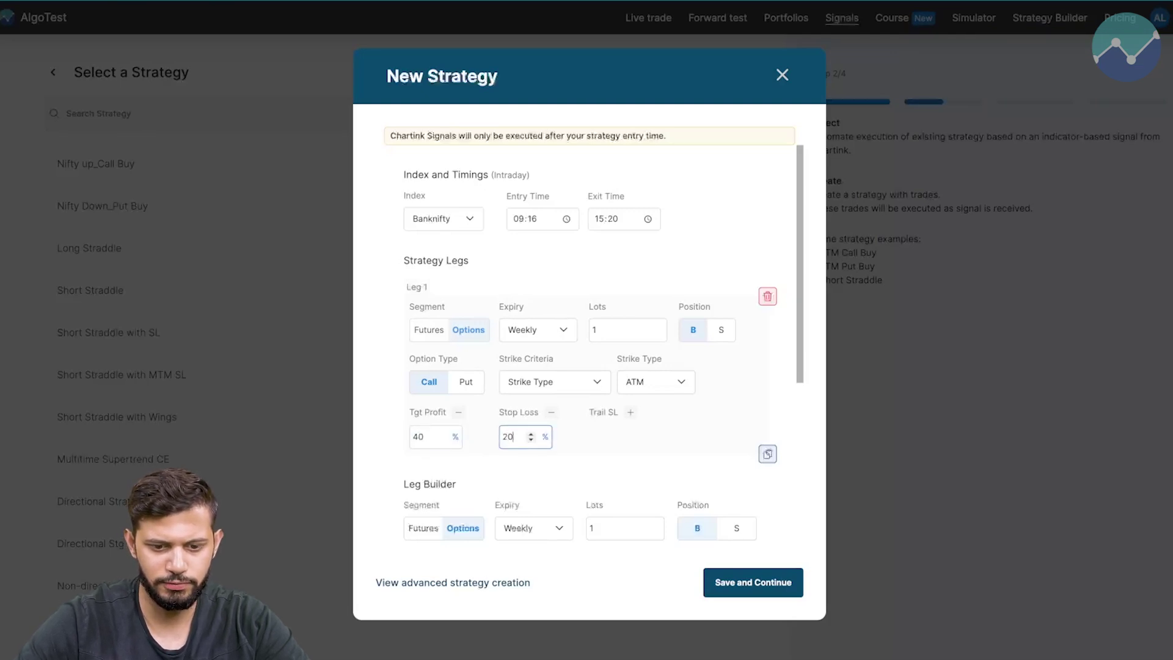
pyautogui.click(630, 414)
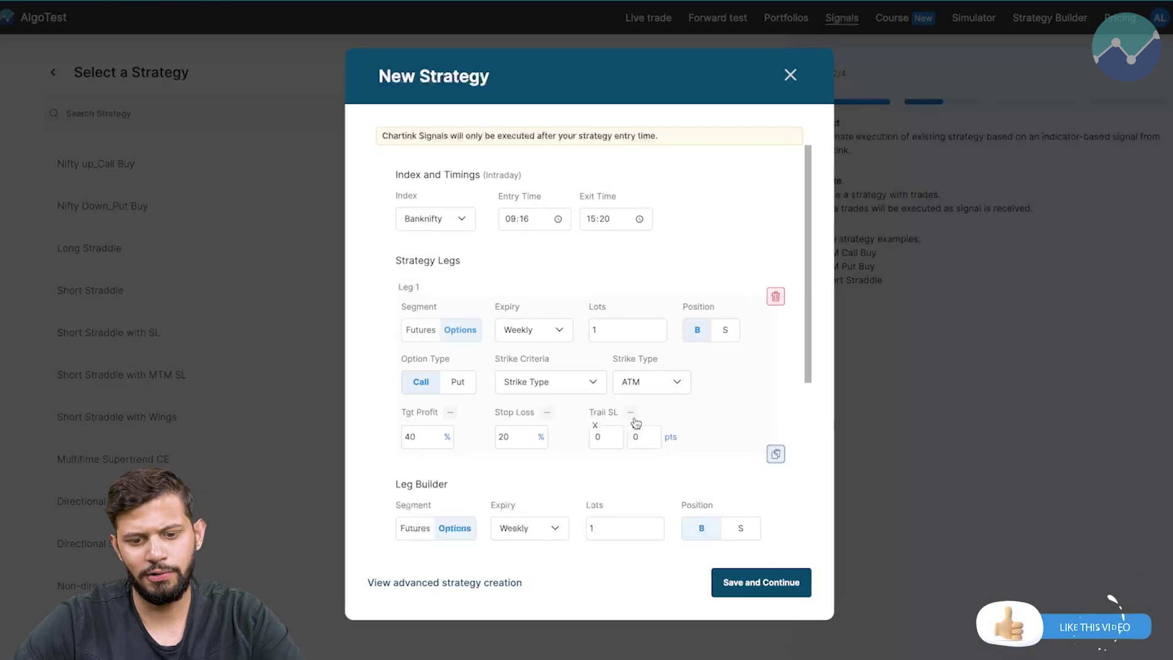
pyautogui.click(630, 416)
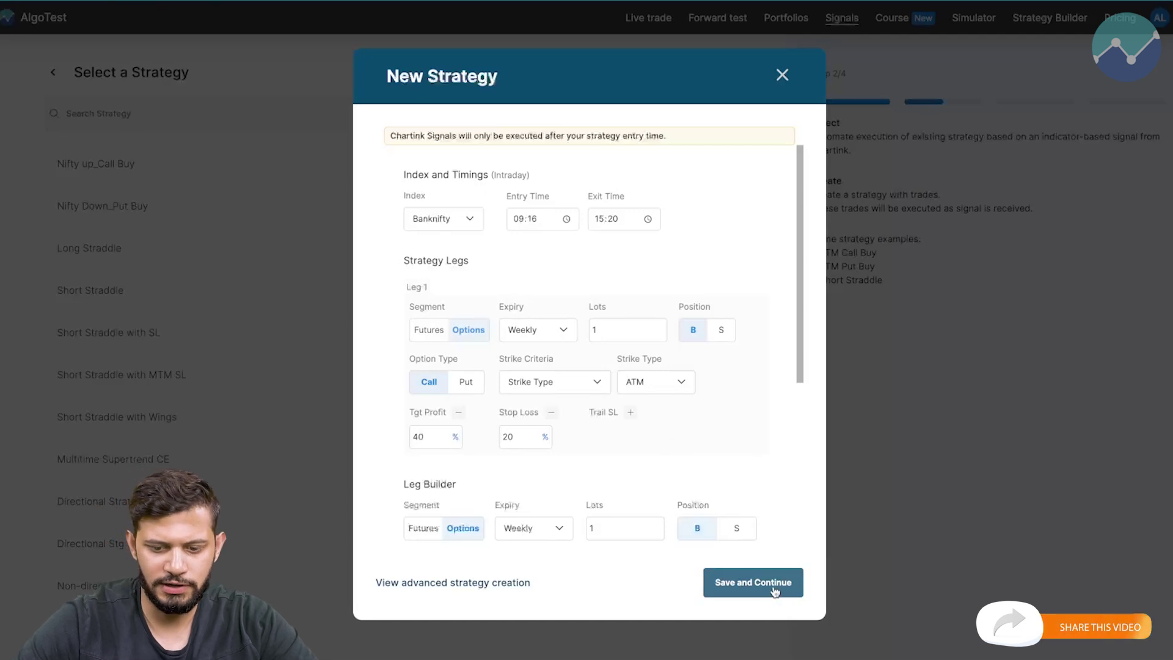
# Step: Save the strategy under the name '3 TF Buying ST'
pyautogui.click(773, 591)
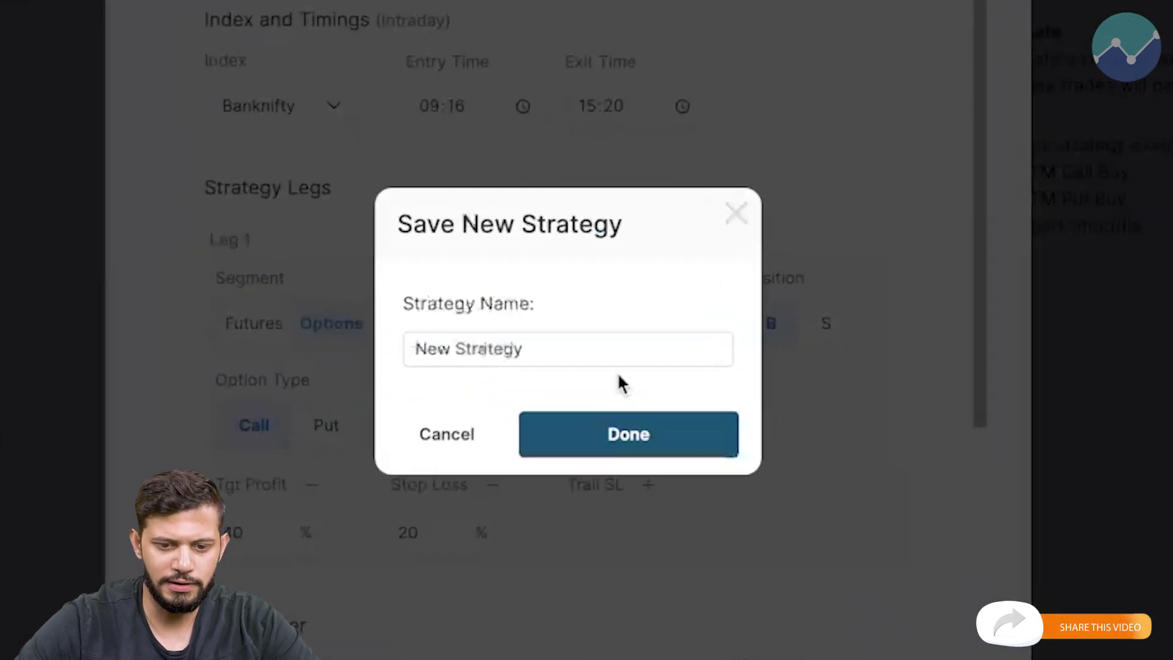
pyautogui.tripleClick(597, 346)
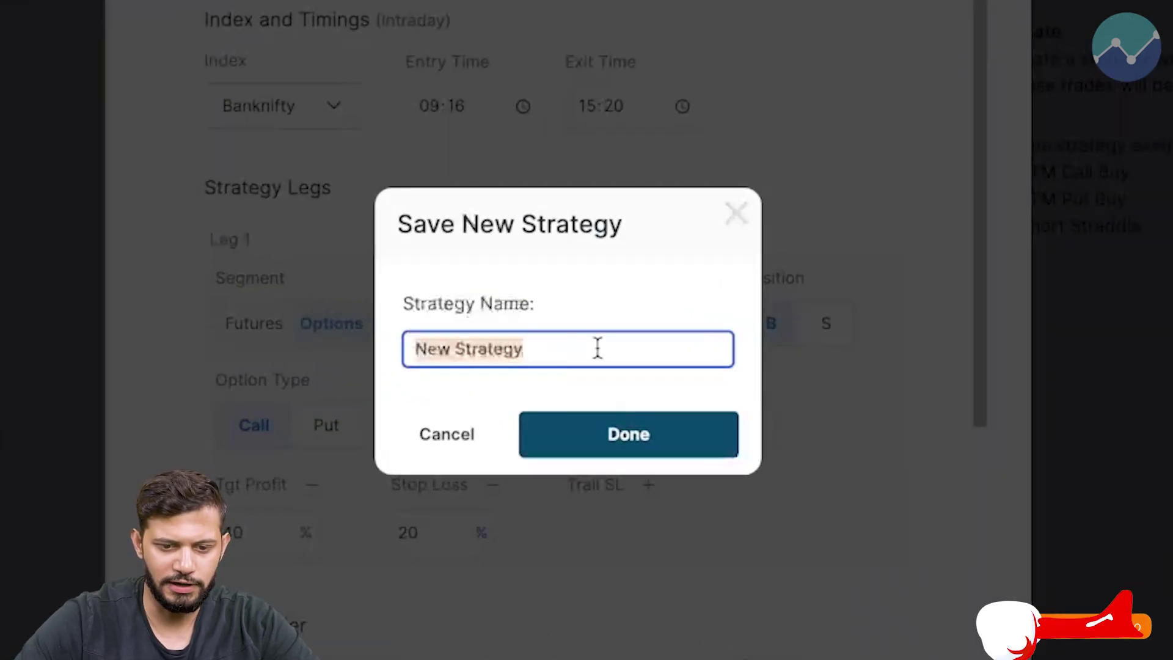
pyautogui.write('3 TF')
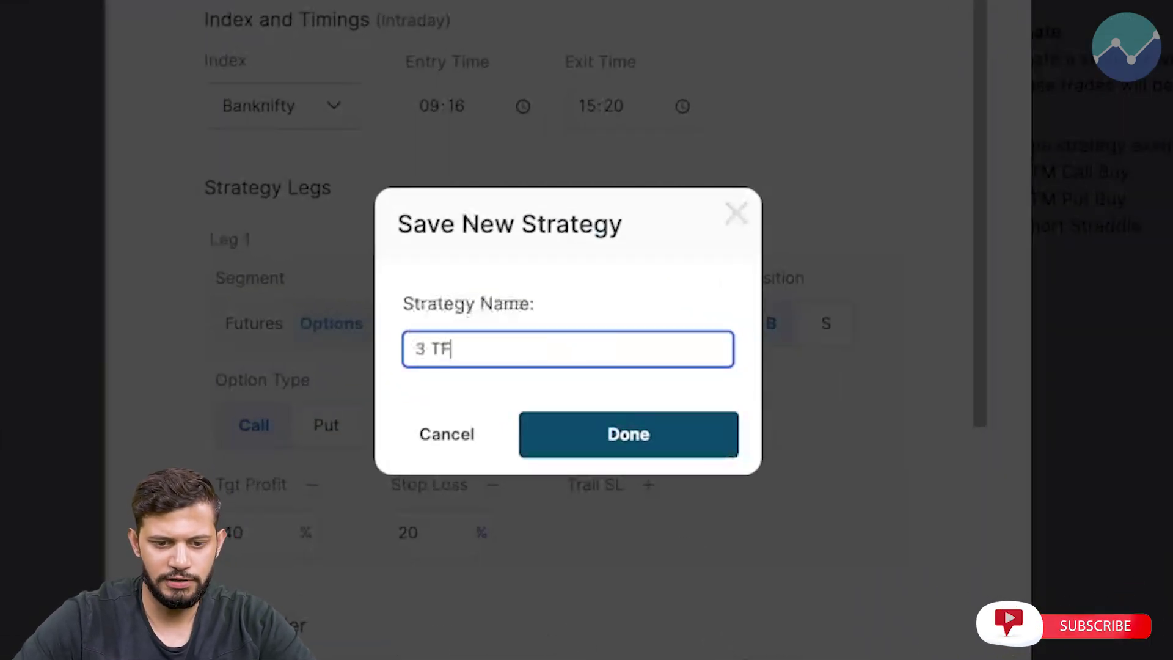
pyautogui.write(' Buying ST')
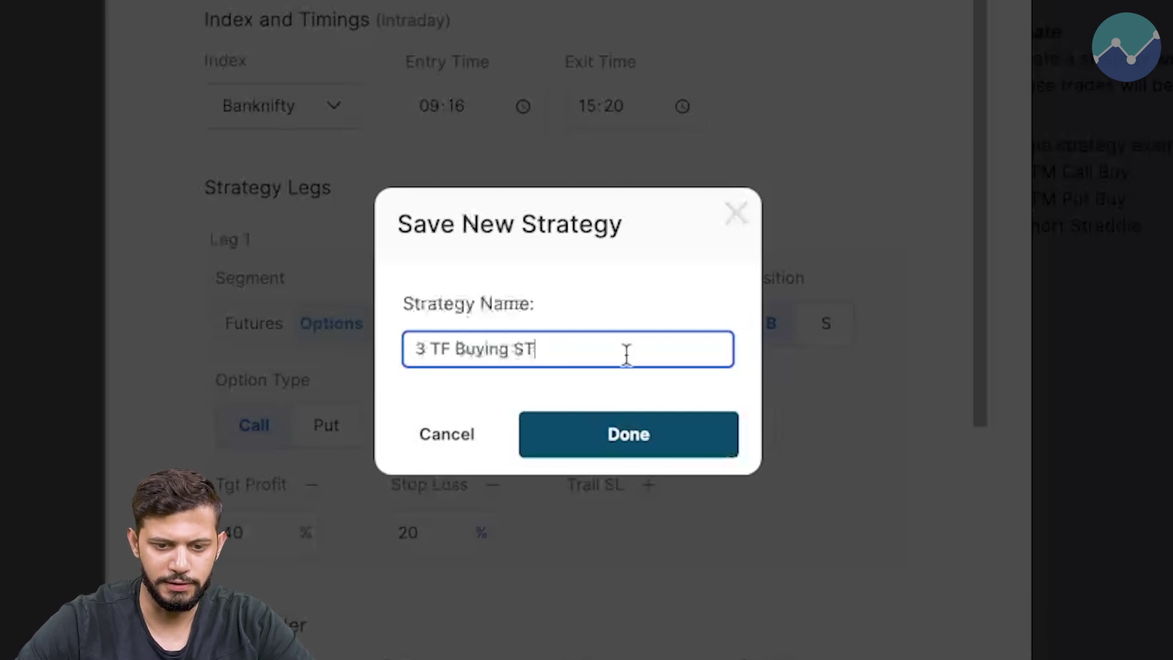
pyautogui.click(665, 453)
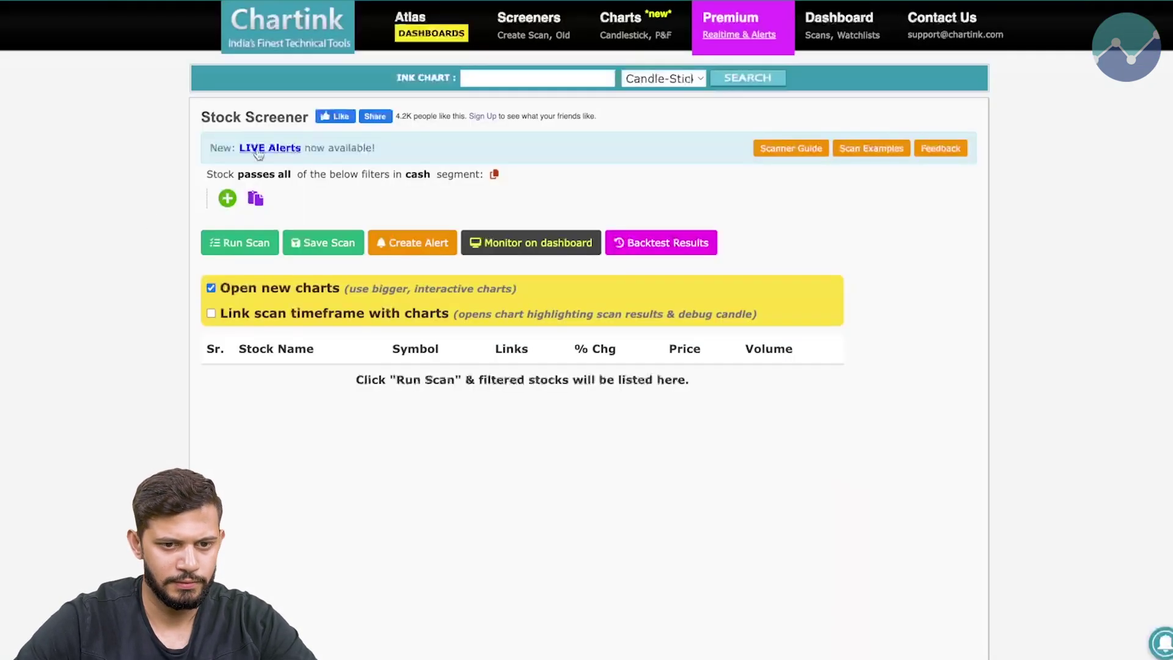
# Step: Create an empty Chartink watchlist named 'NIFTY BANK', then start a blank new scan
pyautogui.click(285, 43)
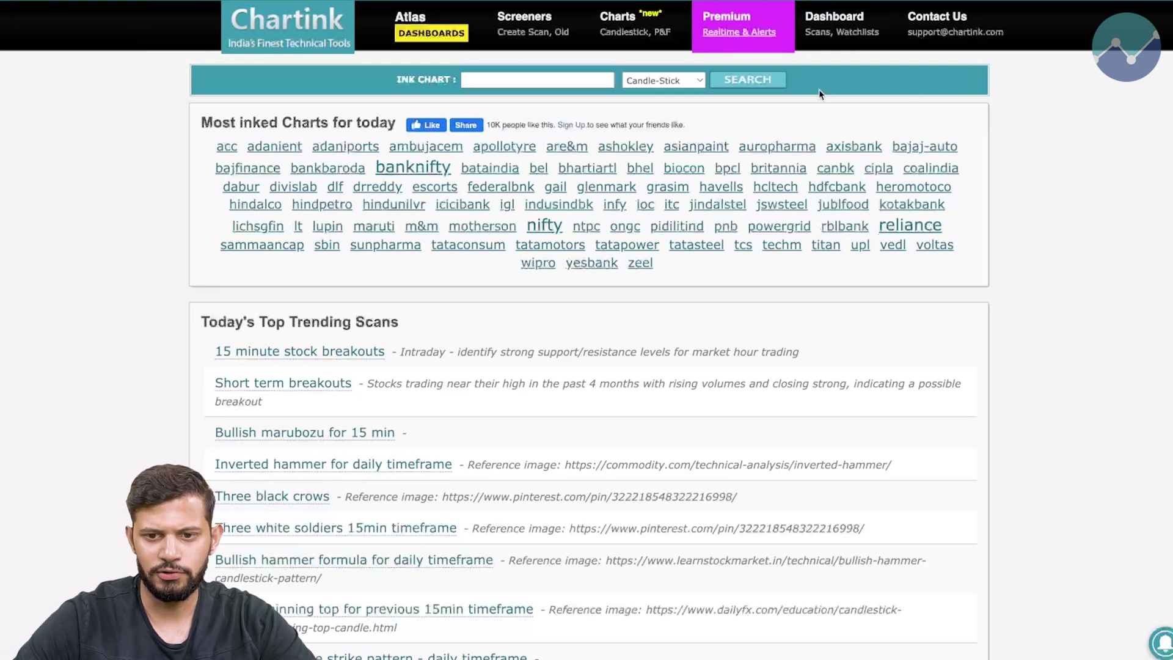
pyautogui.click(859, 33)
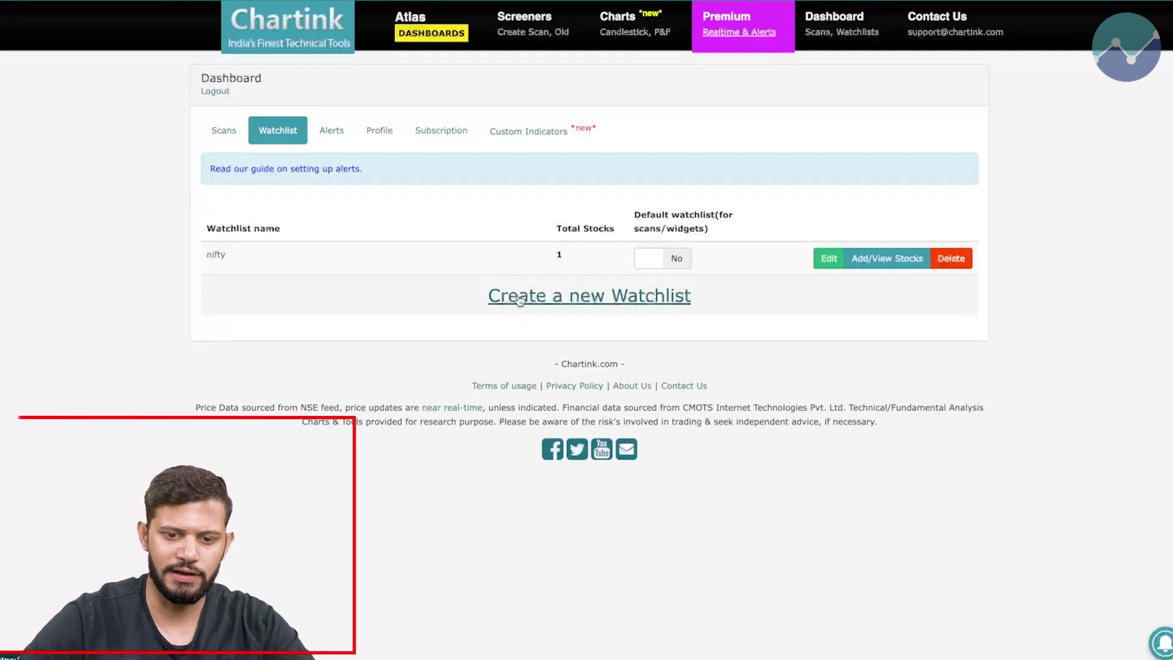
pyautogui.click(624, 302)
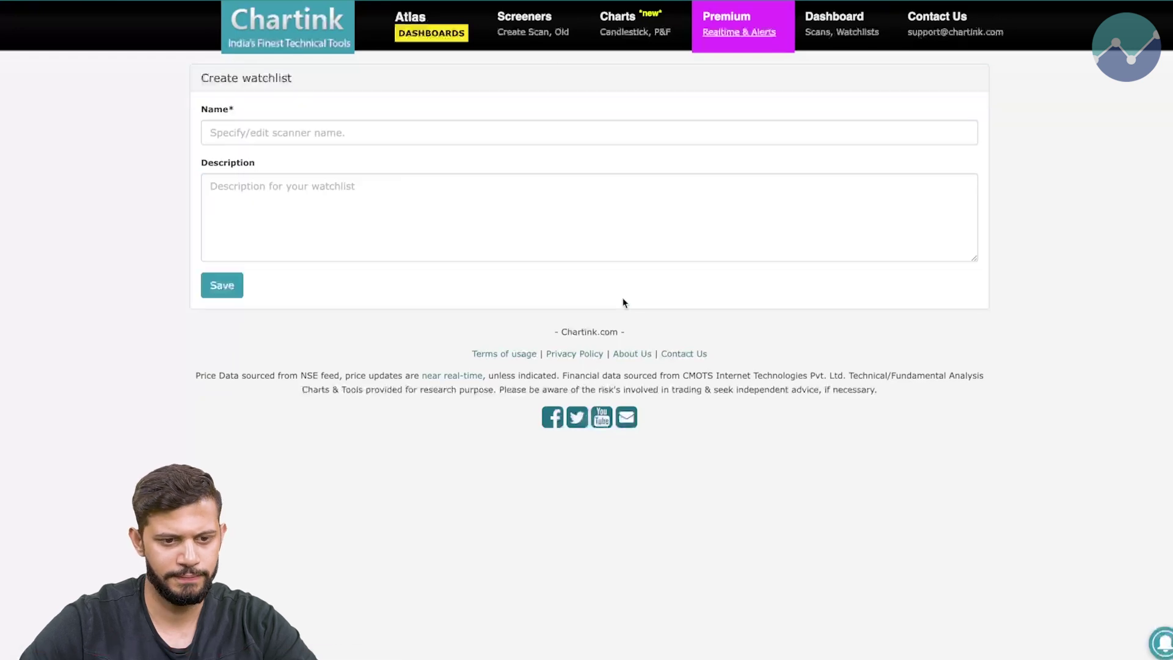
pyautogui.click(343, 127)
pyautogui.write('NIFTY BANK')
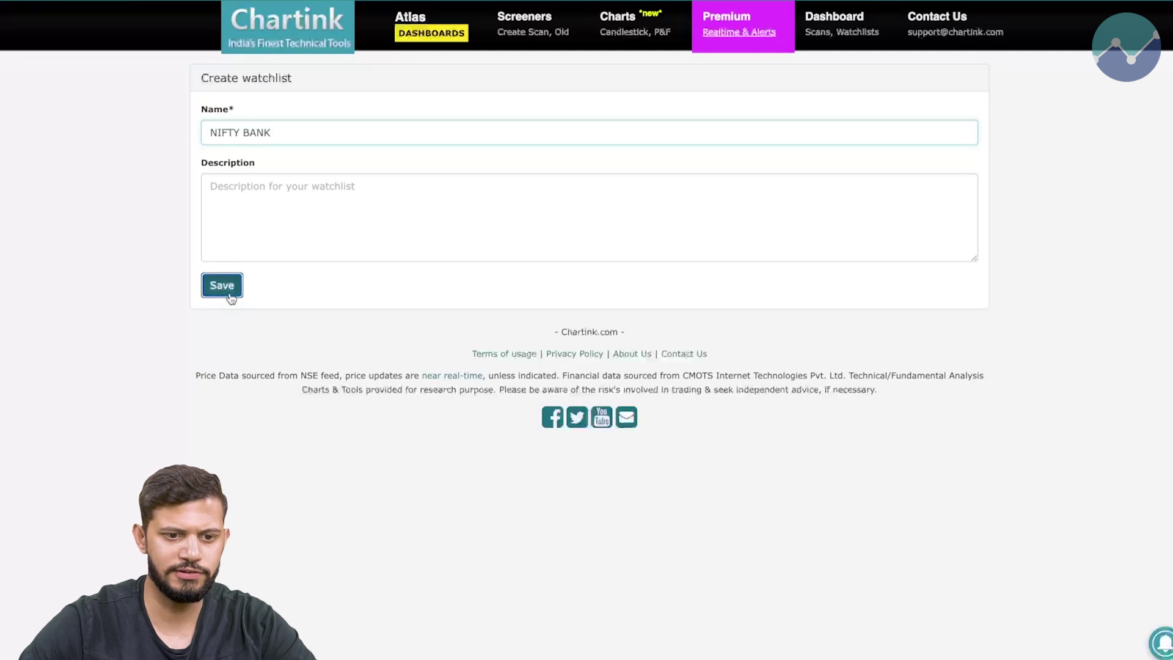
pyautogui.click(230, 295)
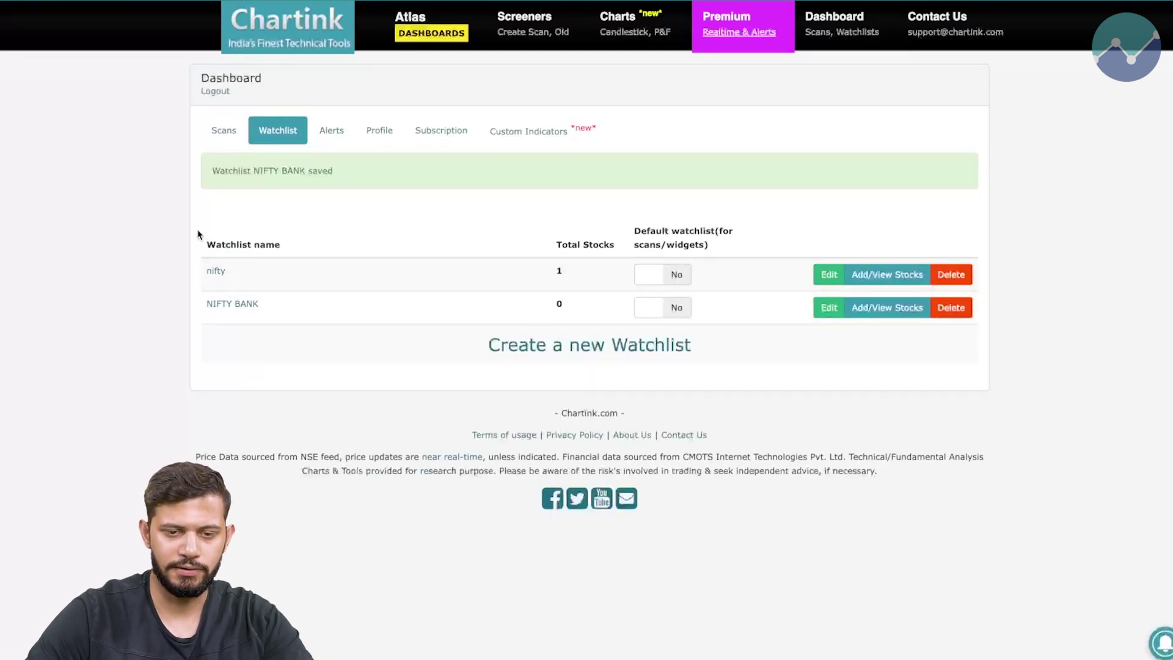
pyautogui.click(523, 32)
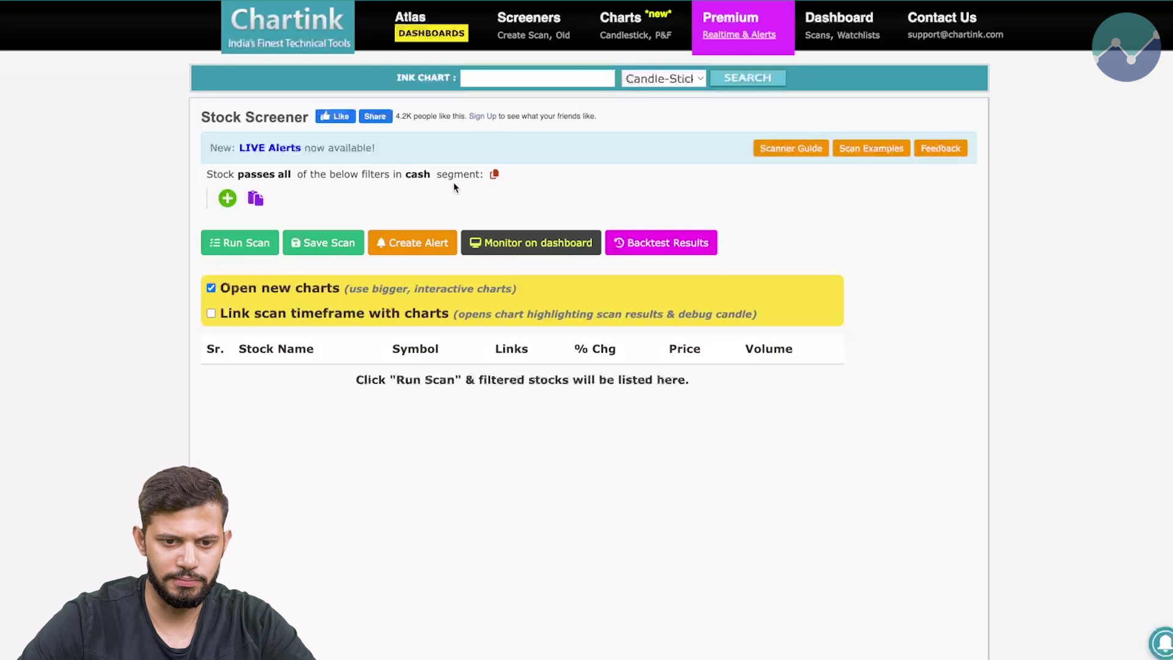
# Step: Restrict the scan to the NIFTY BANK segment
pyautogui.click(421, 179)
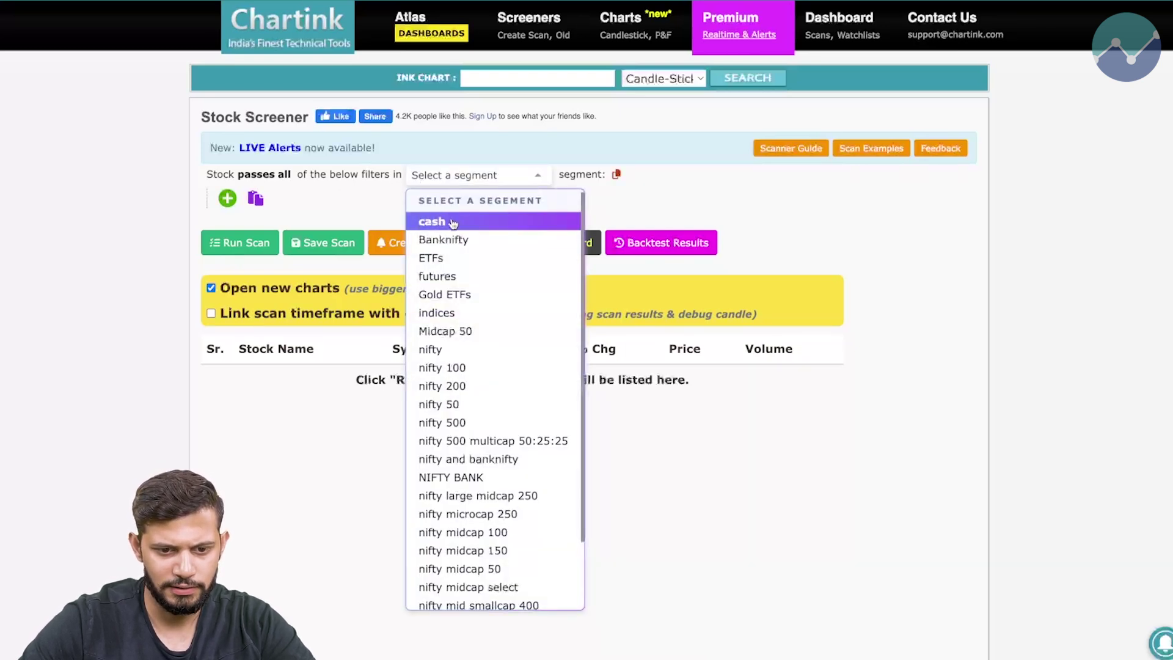
pyautogui.write('nifty')
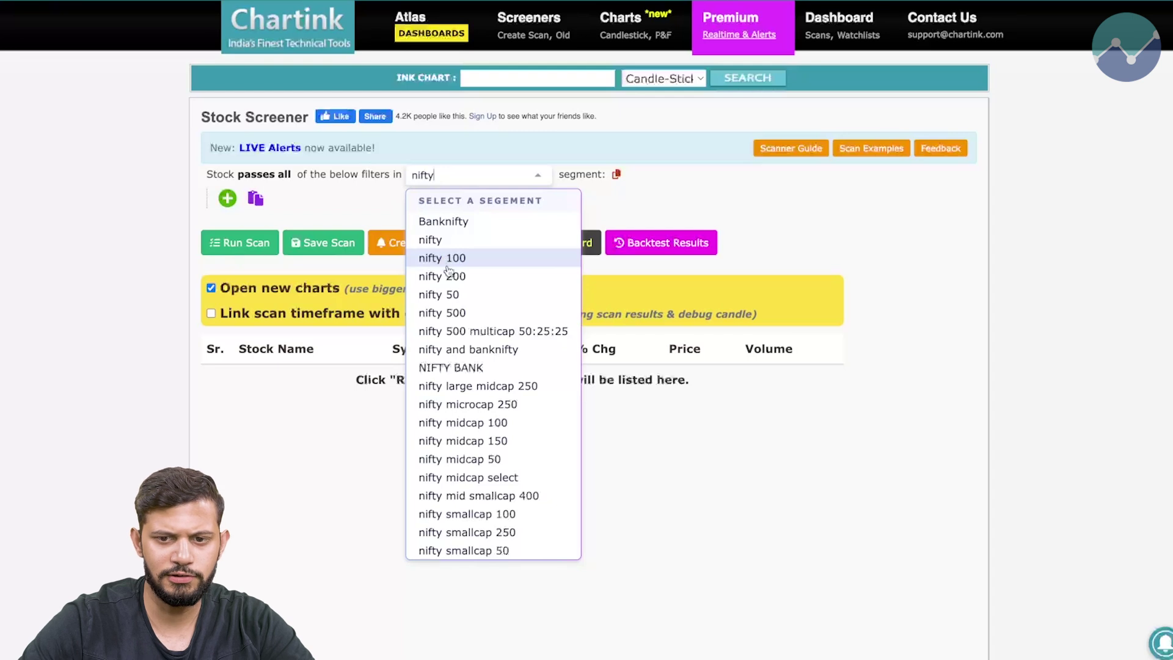
pyautogui.click(486, 370)
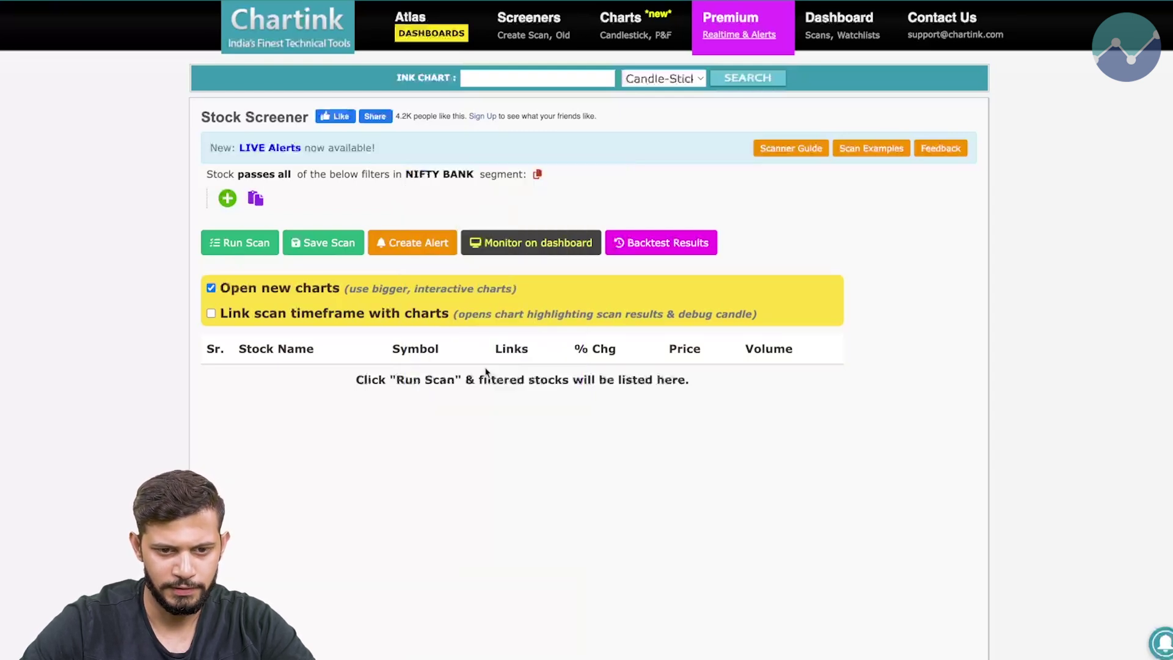
# Step: Add a filter: 15 minute Close crossed above Daily Supertrend(10,3)
pyautogui.click(227, 199)
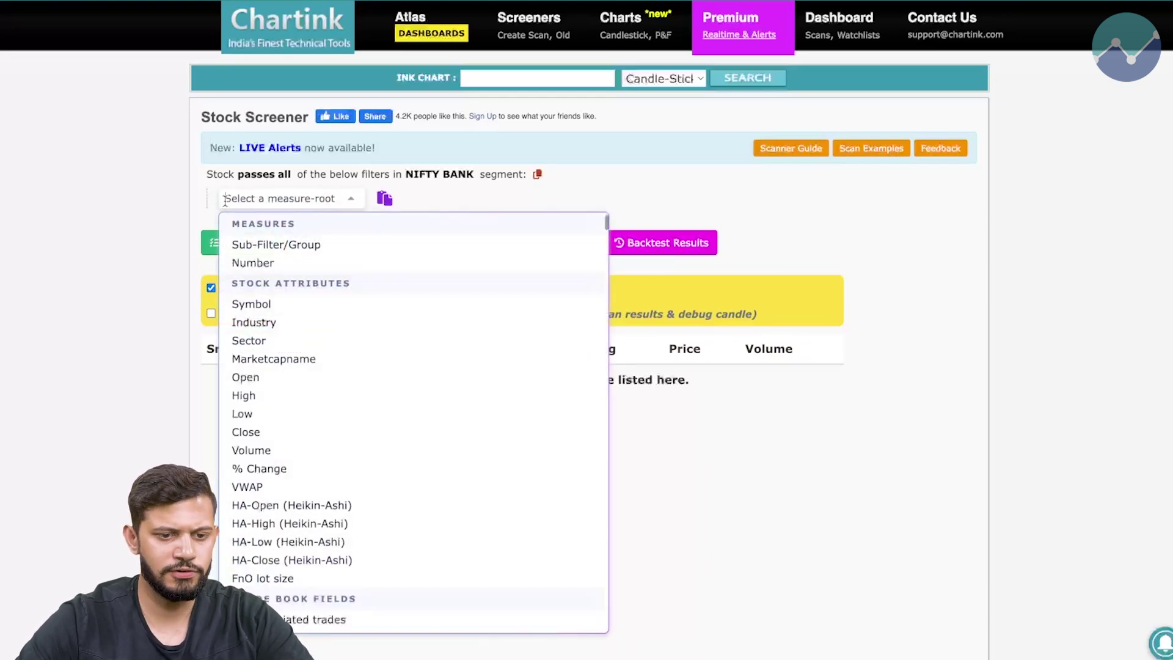
pyautogui.write('close')
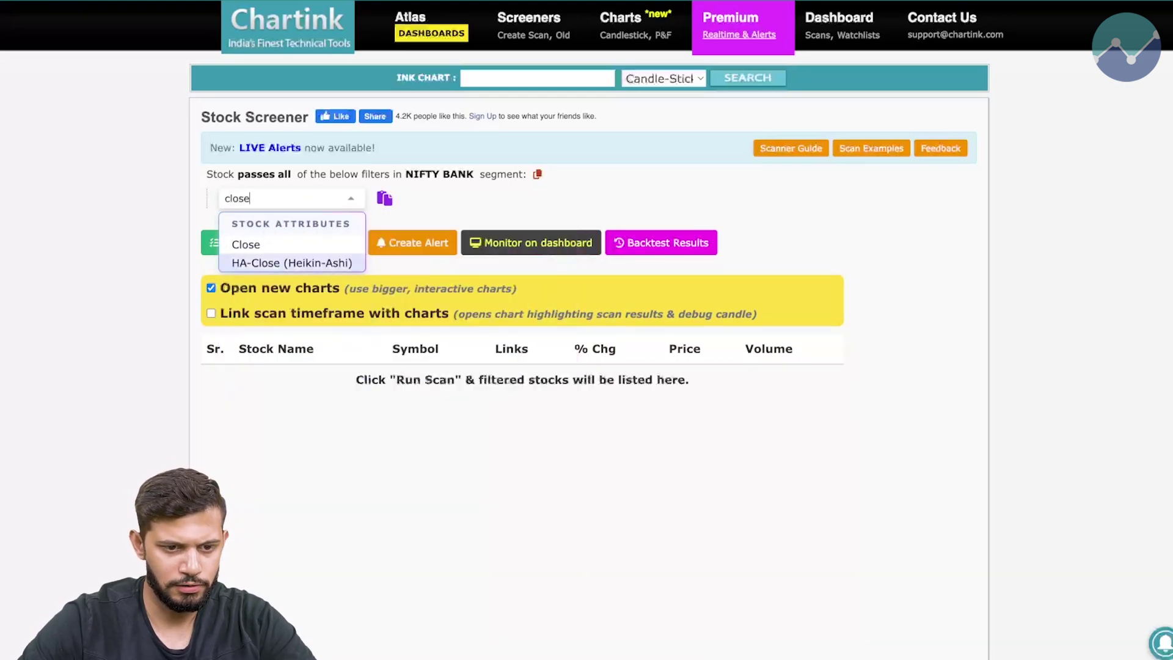
pyautogui.click(260, 244)
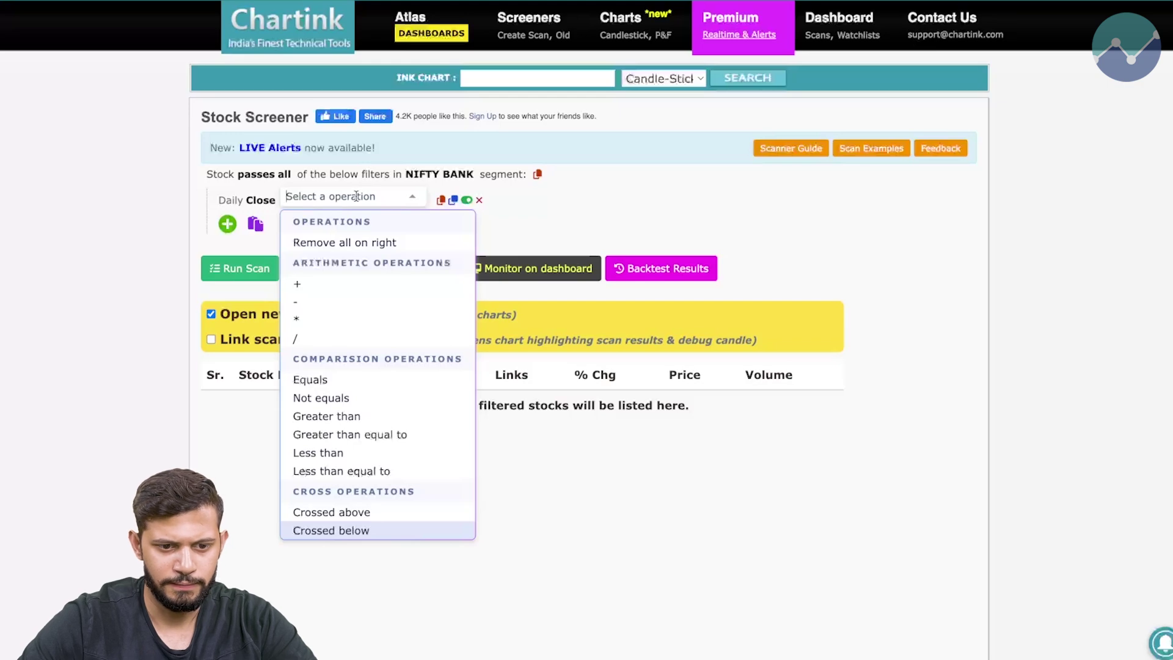
pyautogui.click(327, 513)
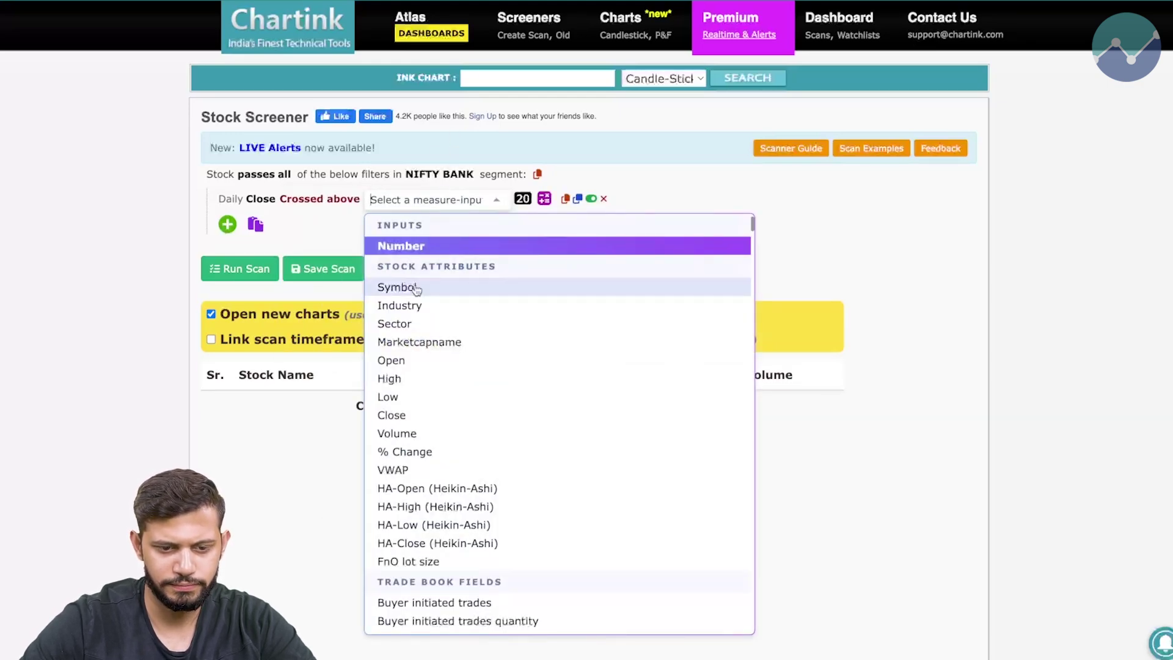
pyautogui.write('super')
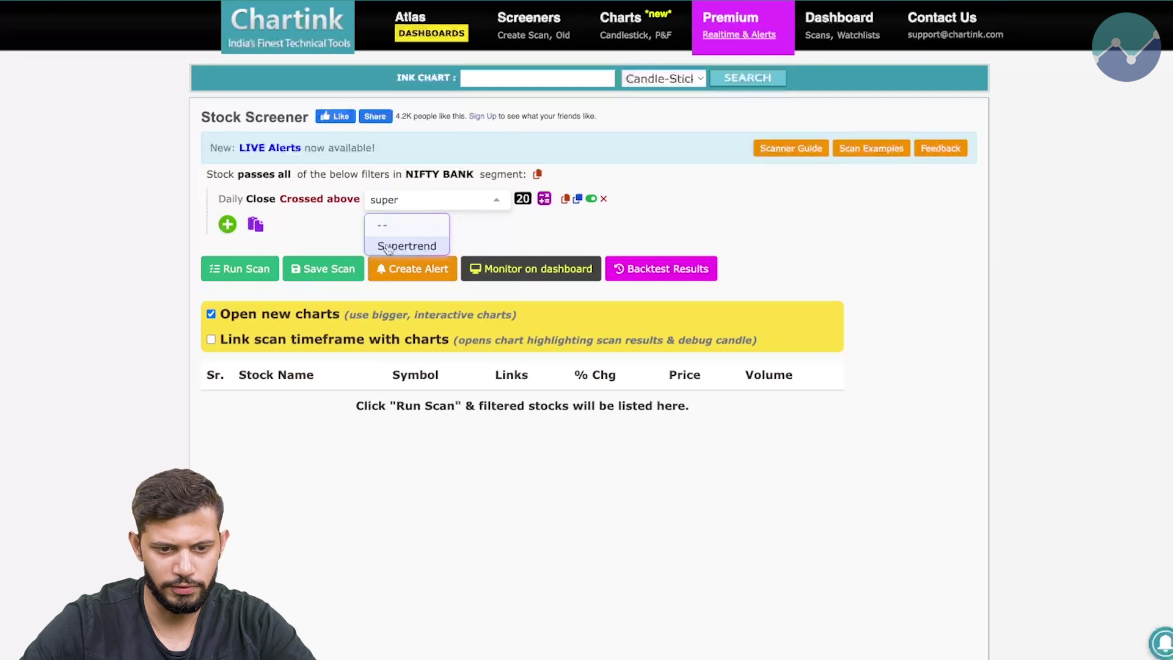
pyautogui.click(390, 246)
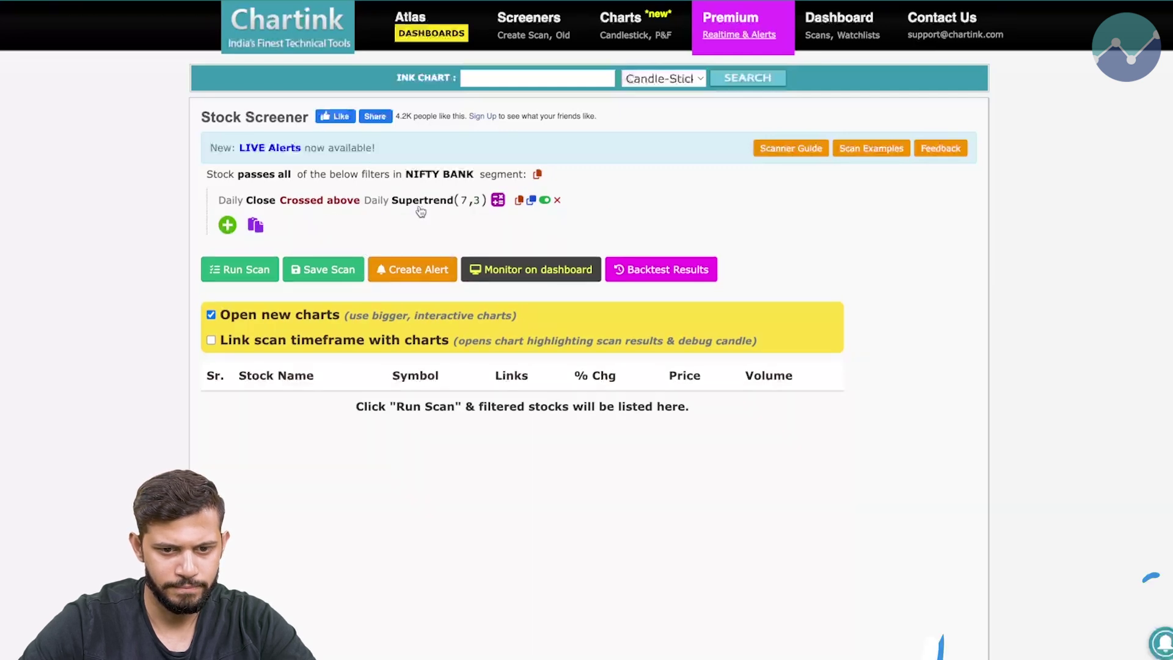
pyautogui.click(468, 201)
pyautogui.write('10')
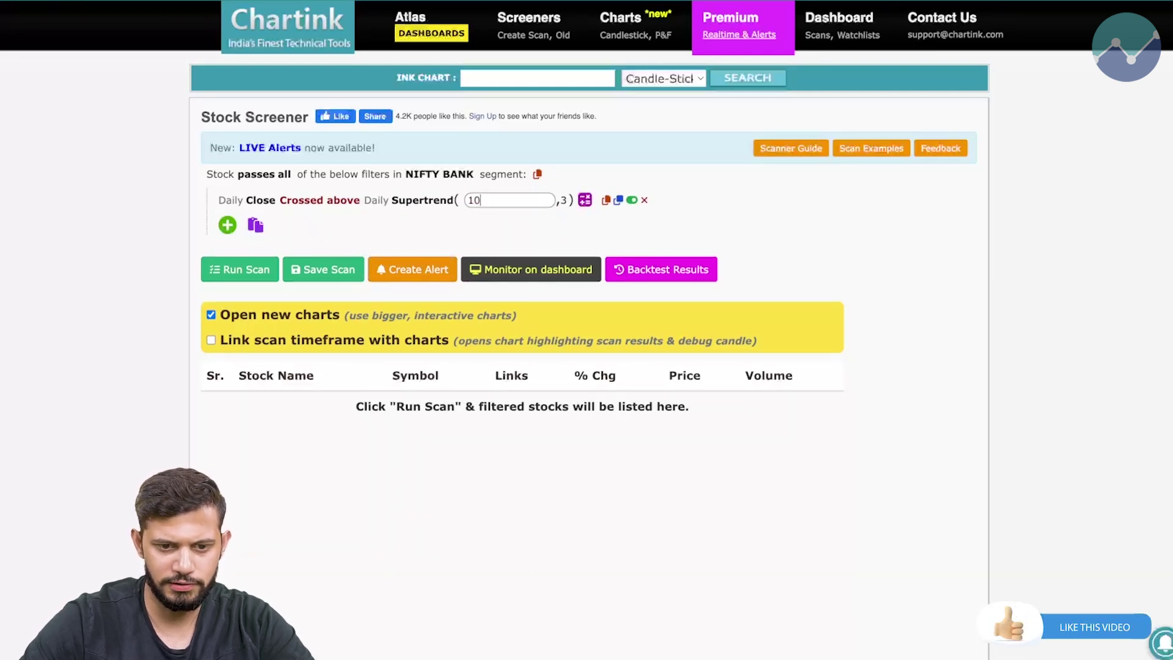
pyautogui.click(454, 215)
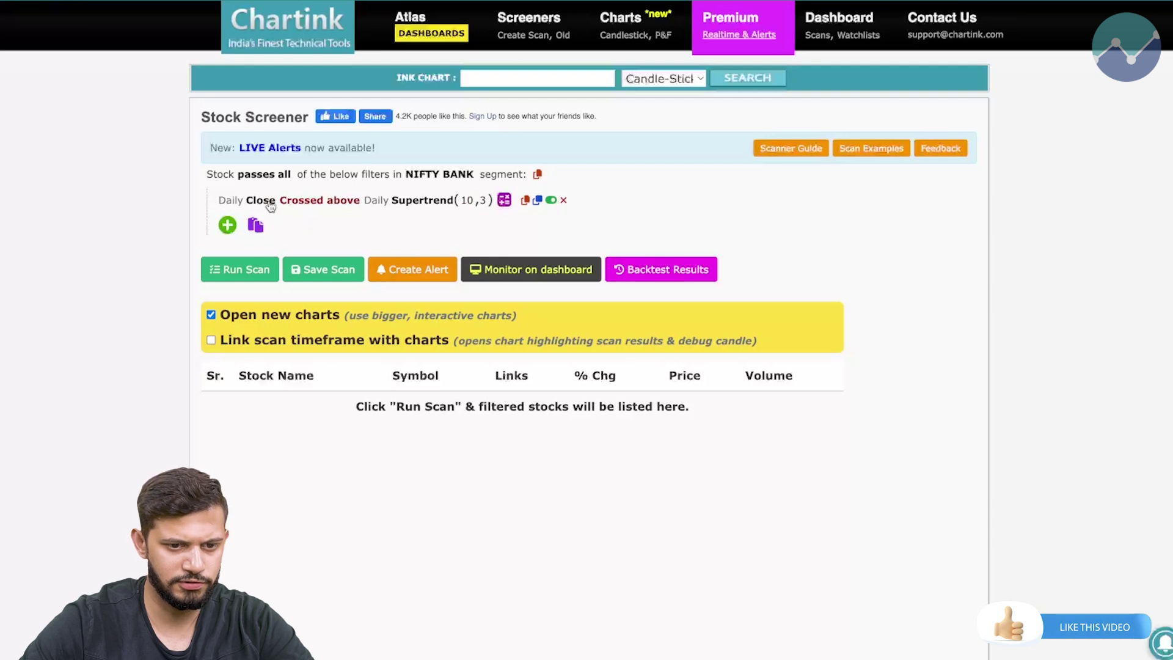
pyautogui.click(229, 205)
pyautogui.scroll(5, 258, 268)
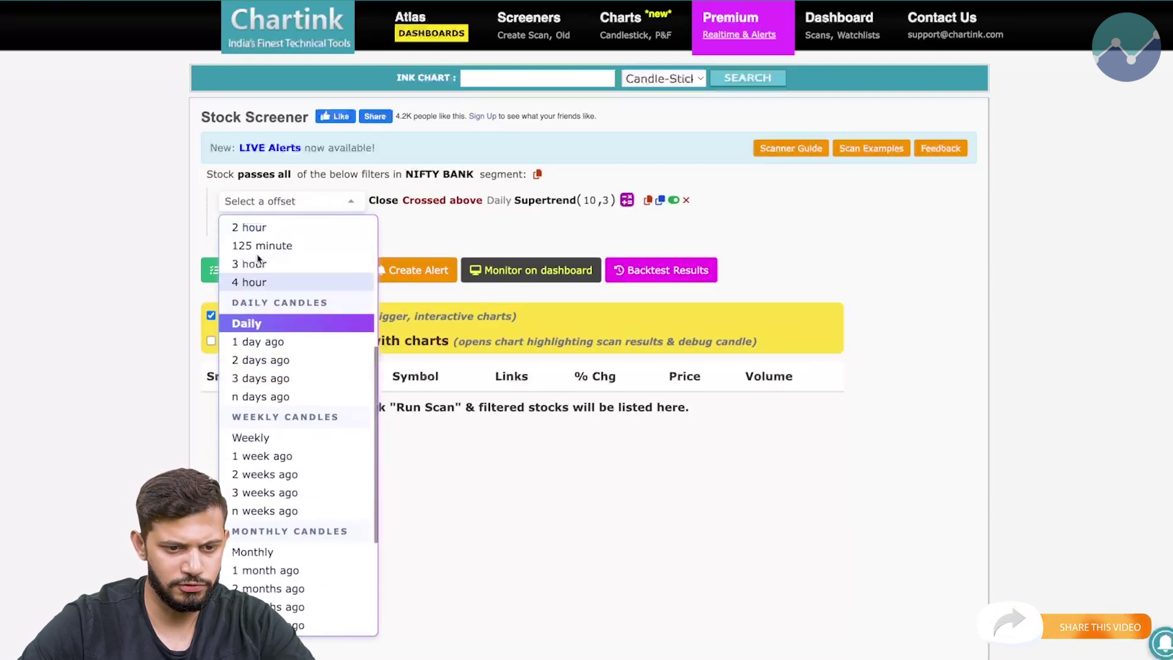
pyautogui.click(259, 339)
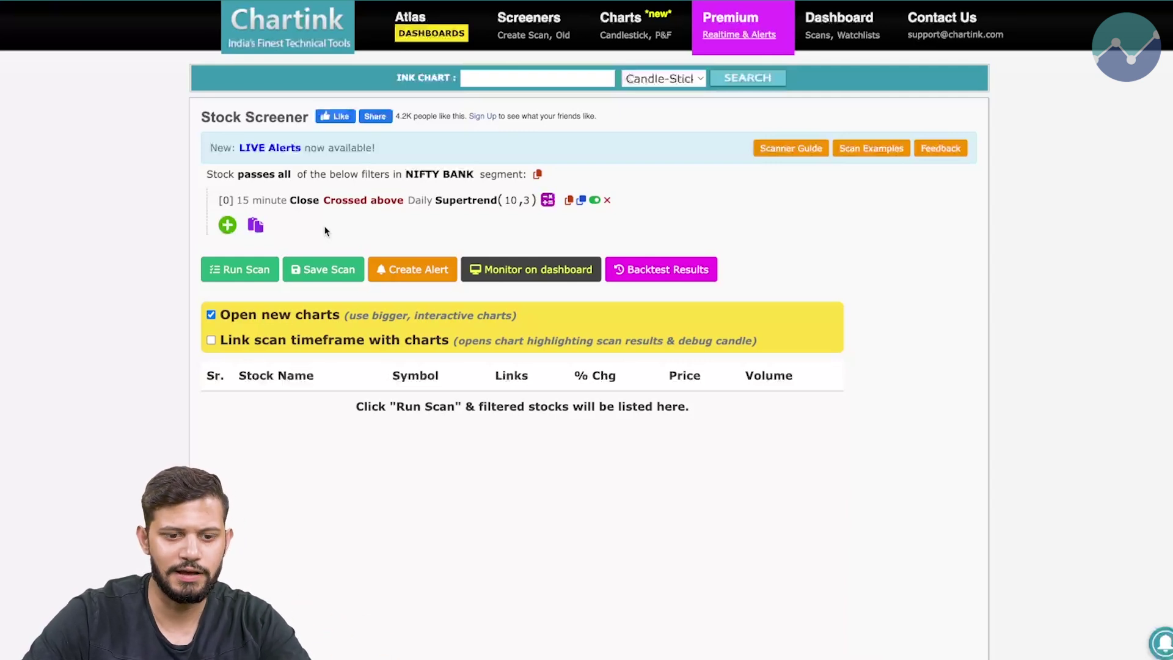
# Step: Add a second condition: 1 hour Close greater than Daily Supertrend(10,3)
pyautogui.click(581, 202)
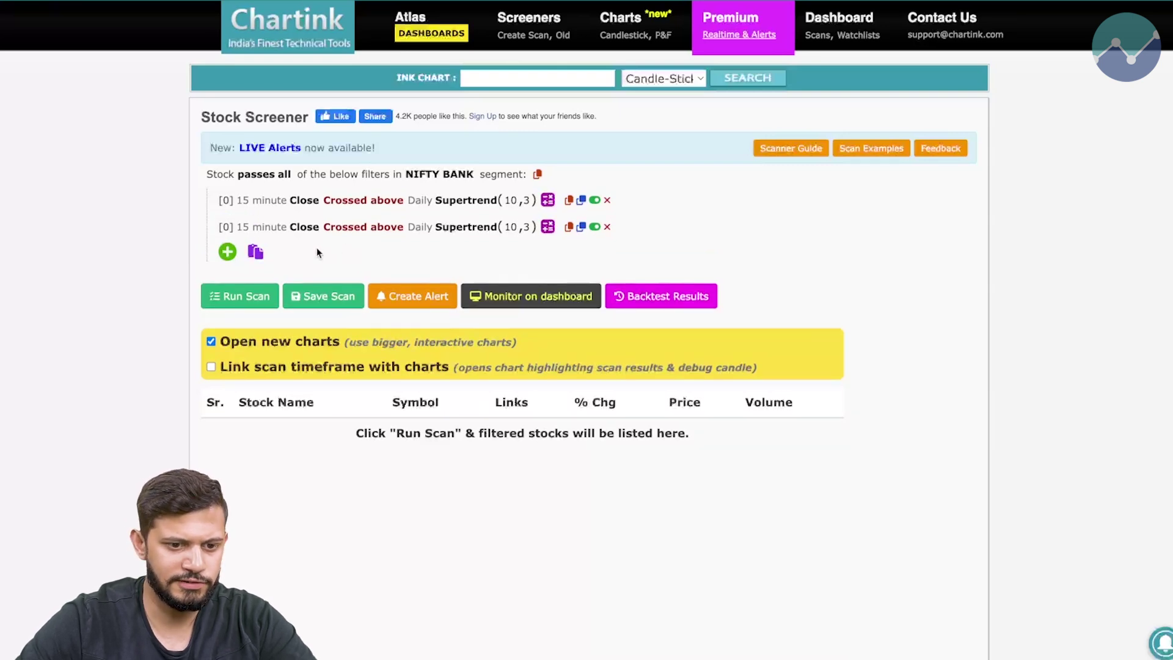
pyautogui.click(259, 227)
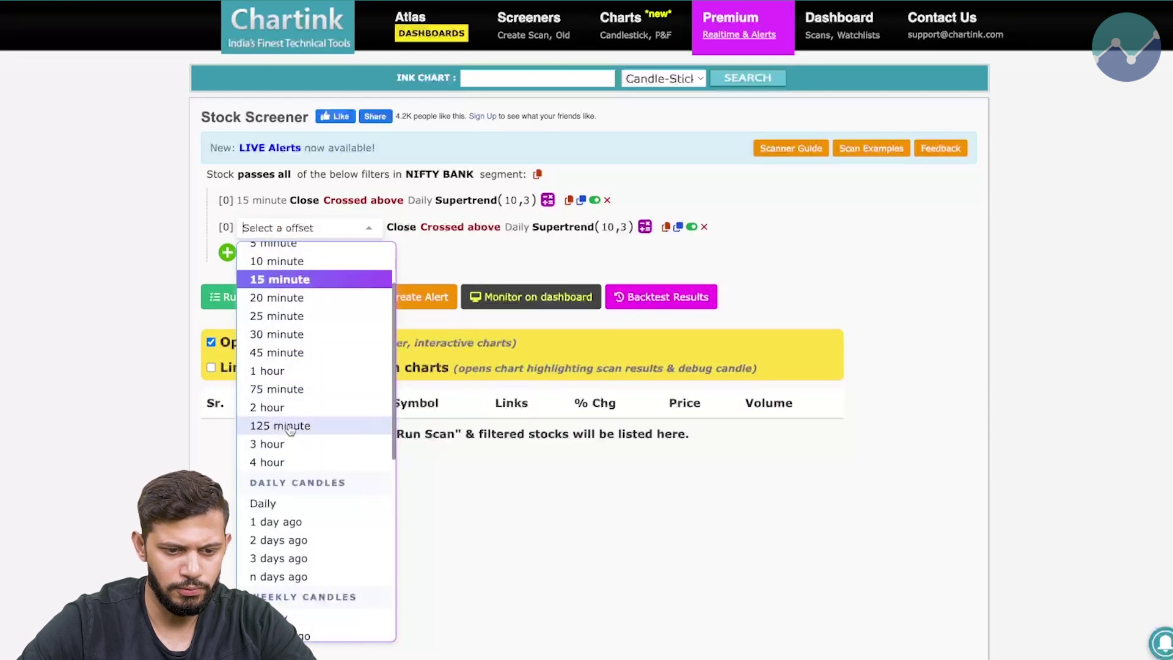
pyautogui.click(292, 372)
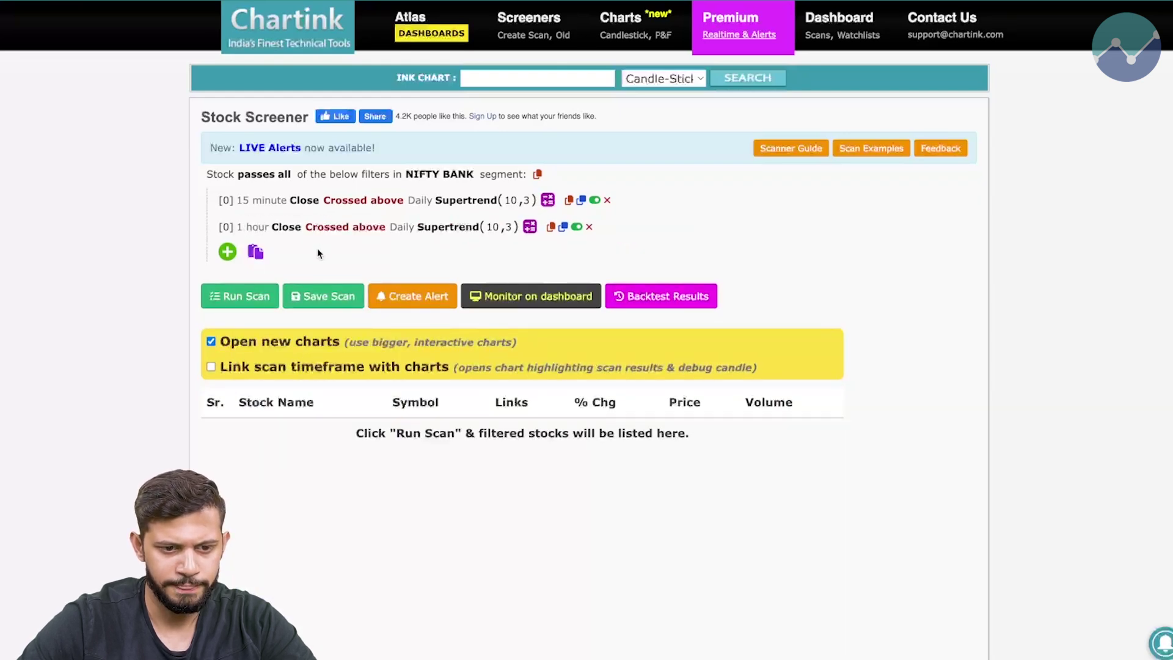
pyautogui.click(345, 232)
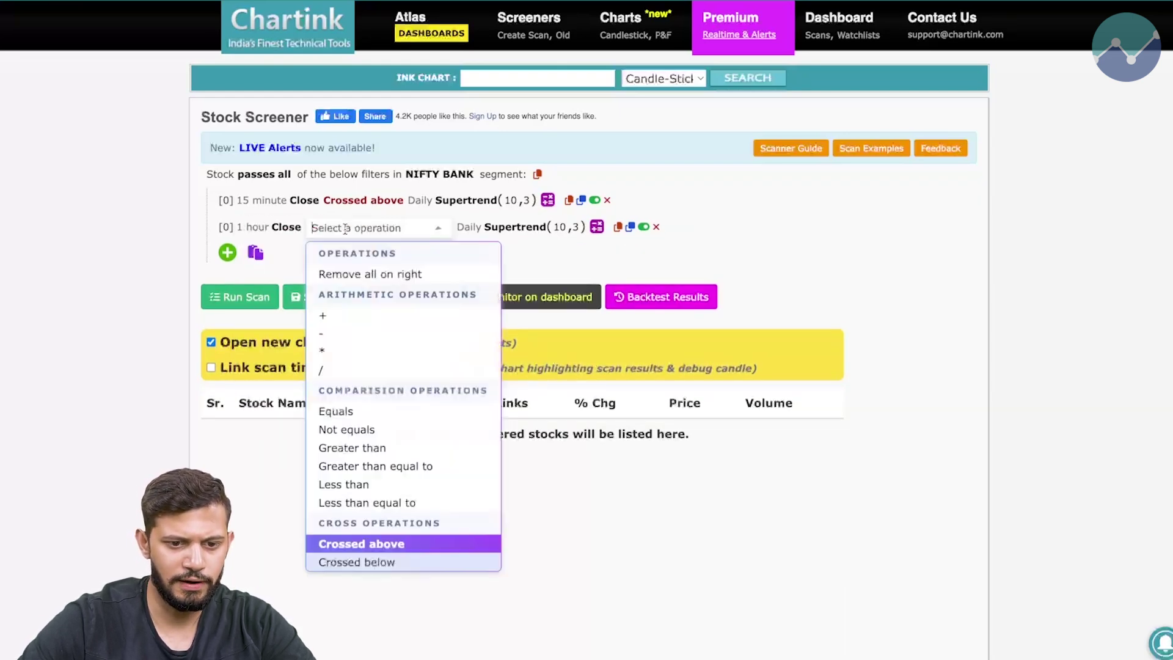
pyautogui.click(384, 448)
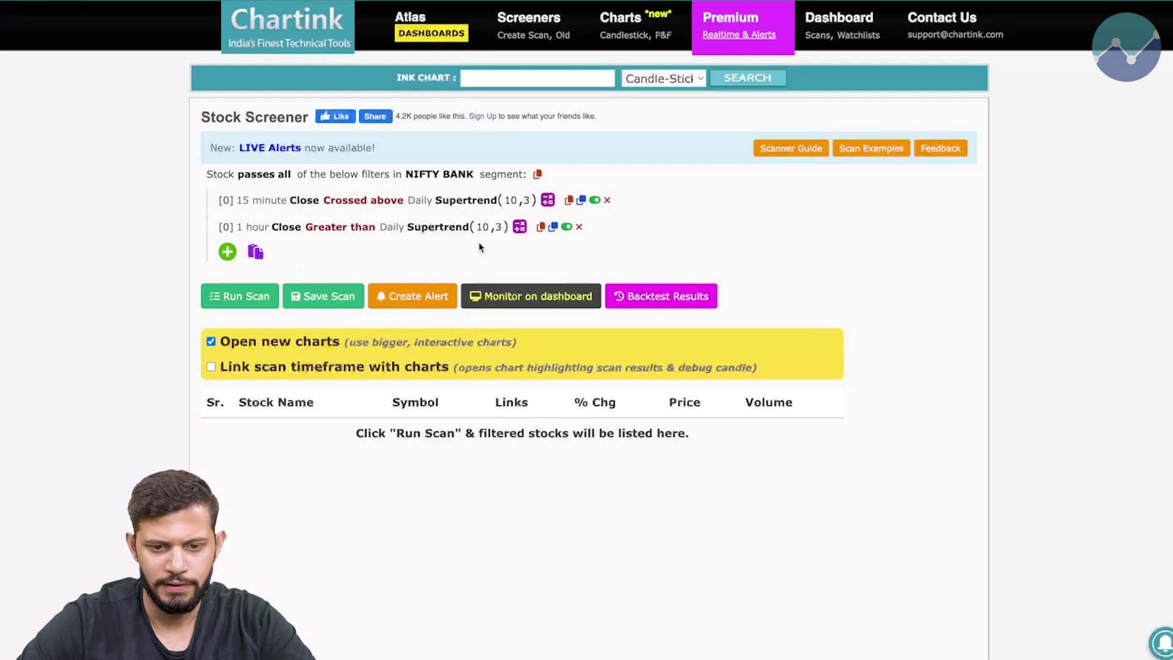
# Step: Add a third condition: 1 day ago Close greater than Daily Supertrend(10,3)
pyautogui.click(553, 227)
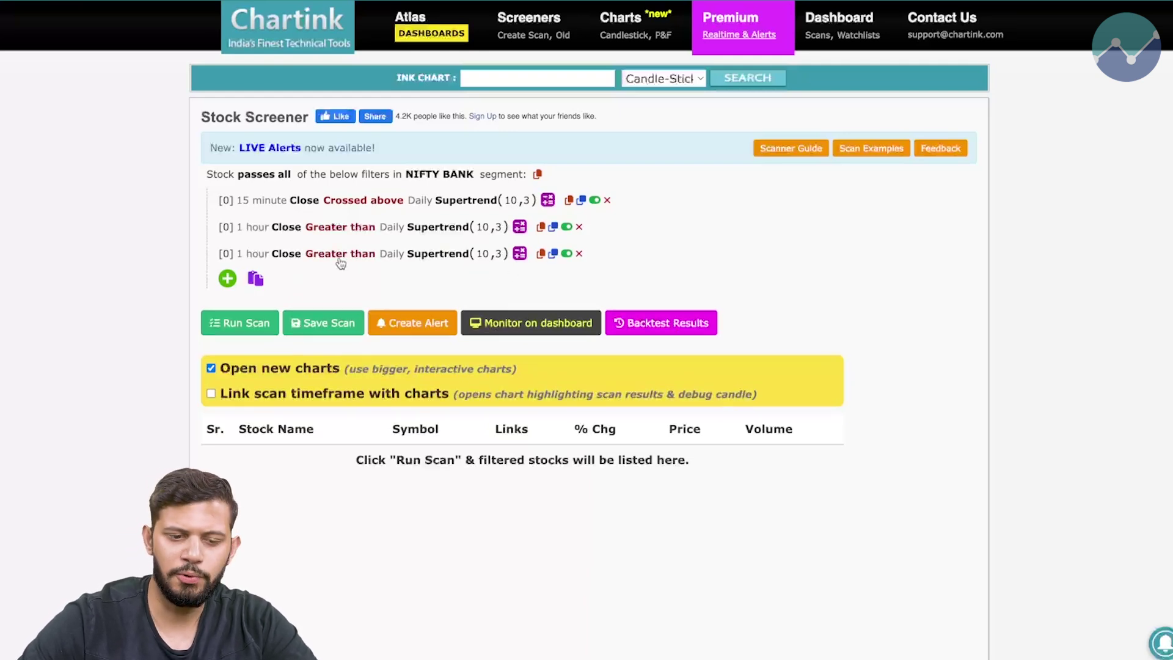
pyautogui.click(254, 253)
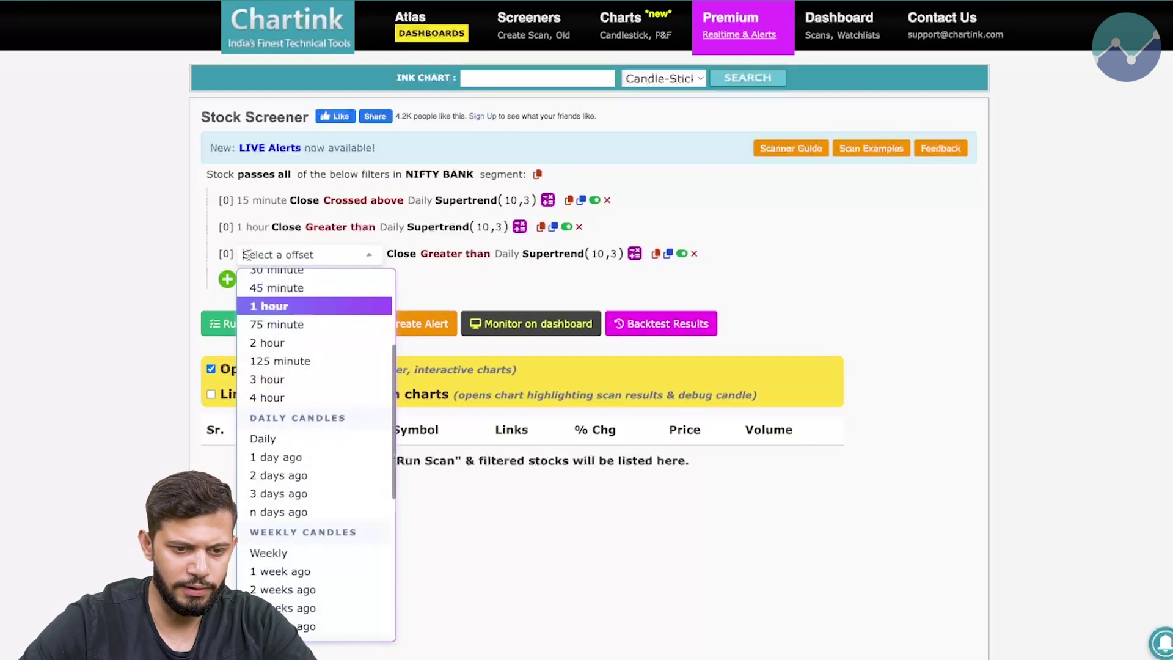
pyautogui.click(288, 473)
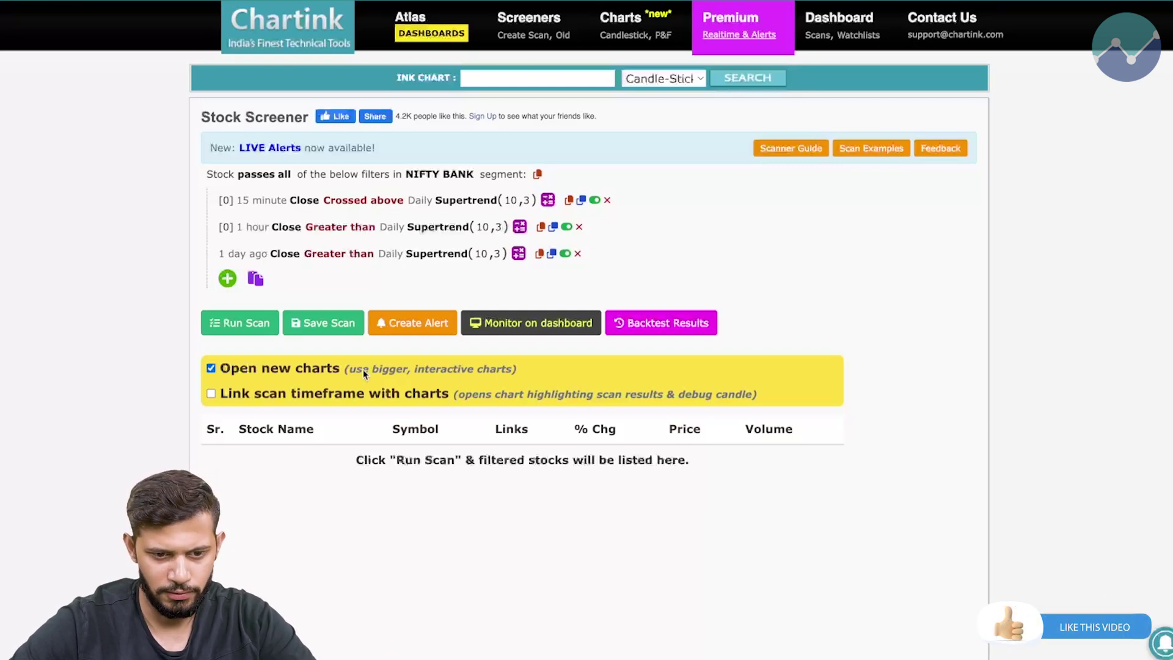
# Step: Save the scan as '3 TF Buying ST', picked from the name suggestions
pyautogui.click(346, 331)
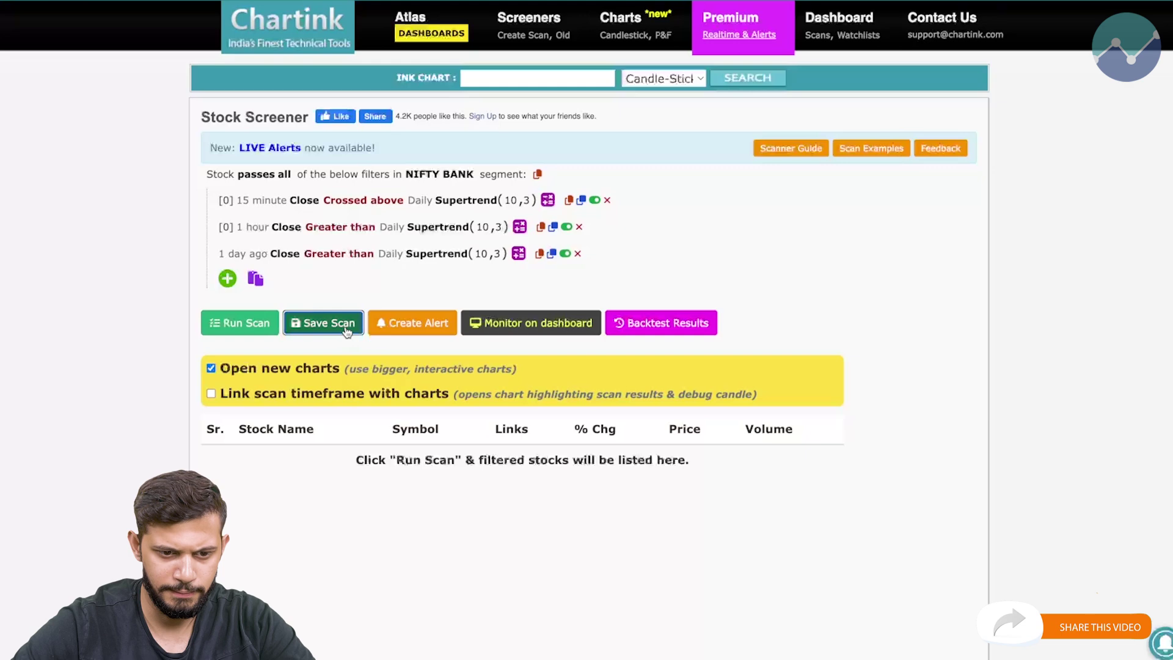
pyautogui.scroll(4, 340, 208)
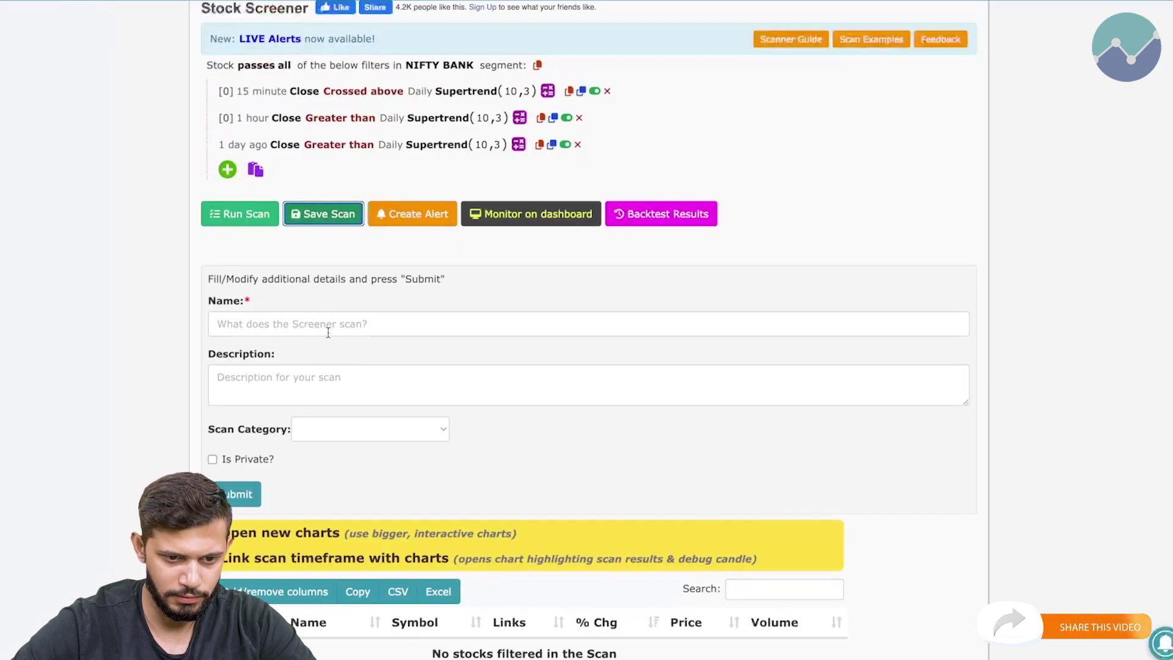
pyautogui.click(327, 324)
pyautogui.write('3 TF Supertrend')
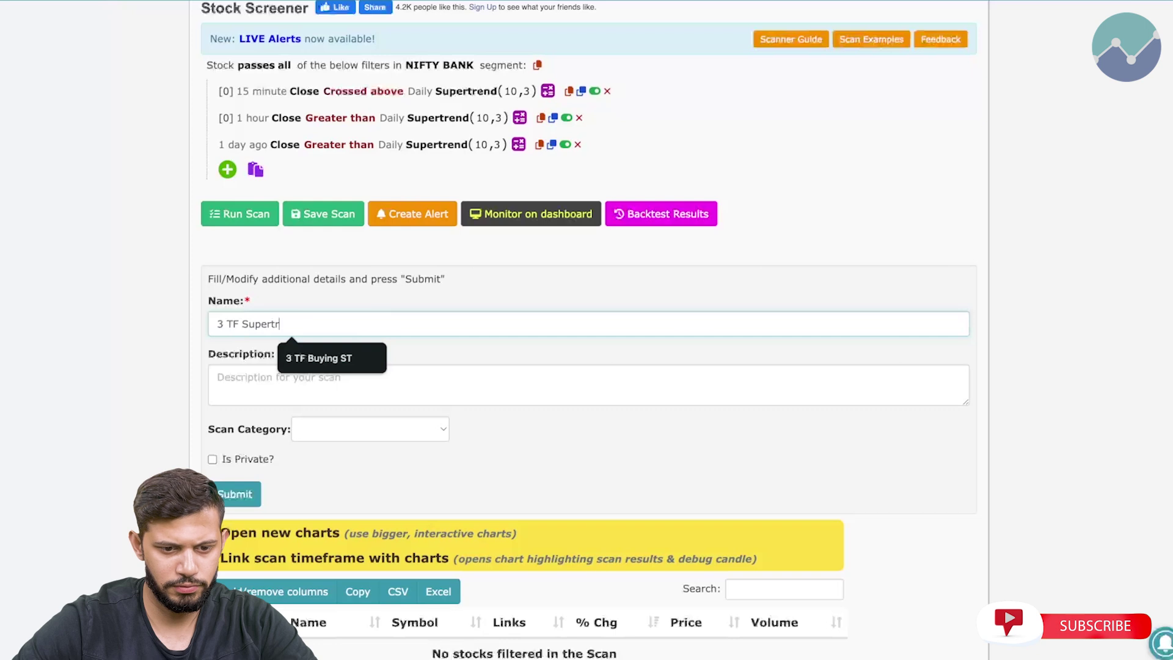
pyautogui.click(309, 349)
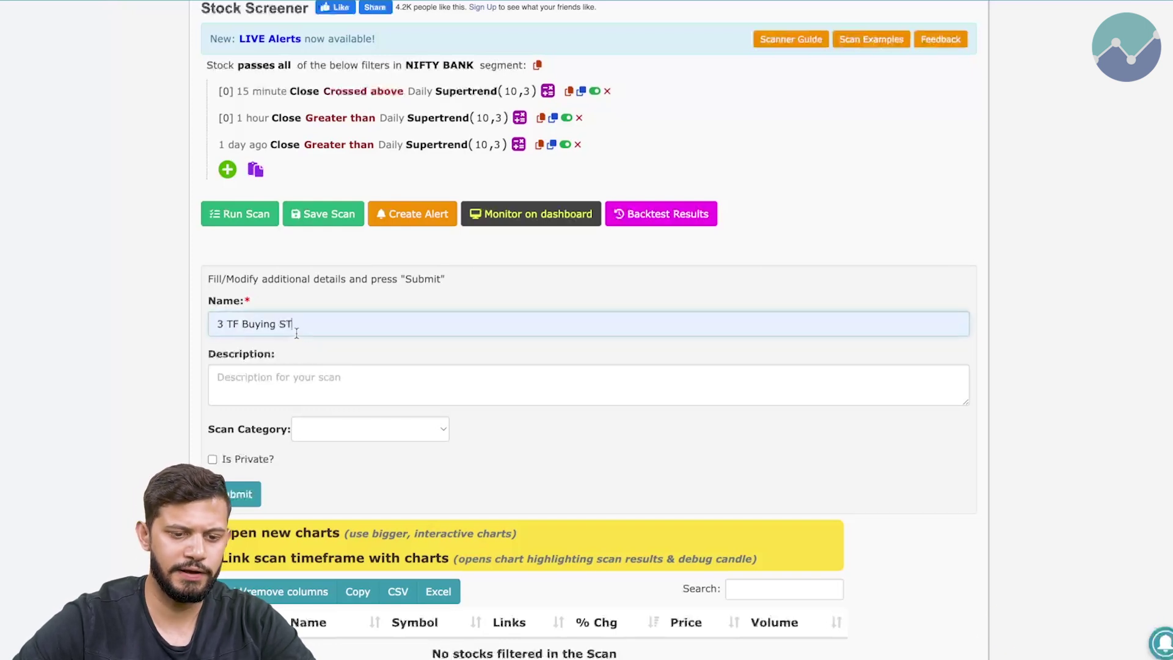
pyautogui.click(238, 495)
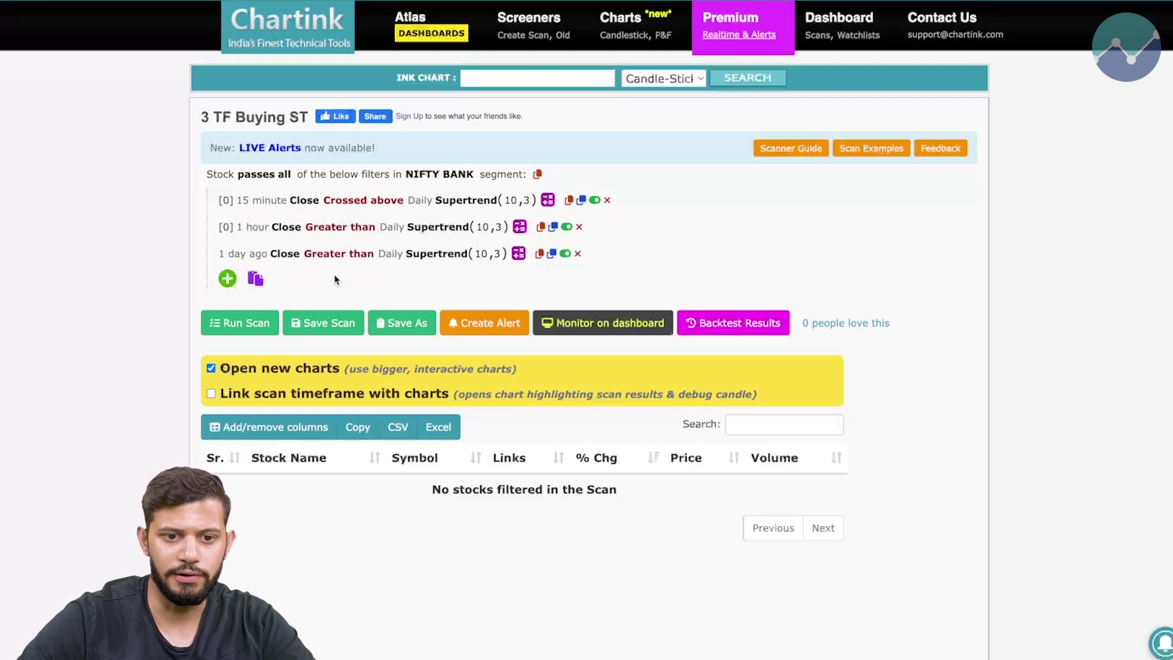
# Step: Create the scan's alert checking every 15 minutes with Sms & Email notifications
pyautogui.click(498, 327)
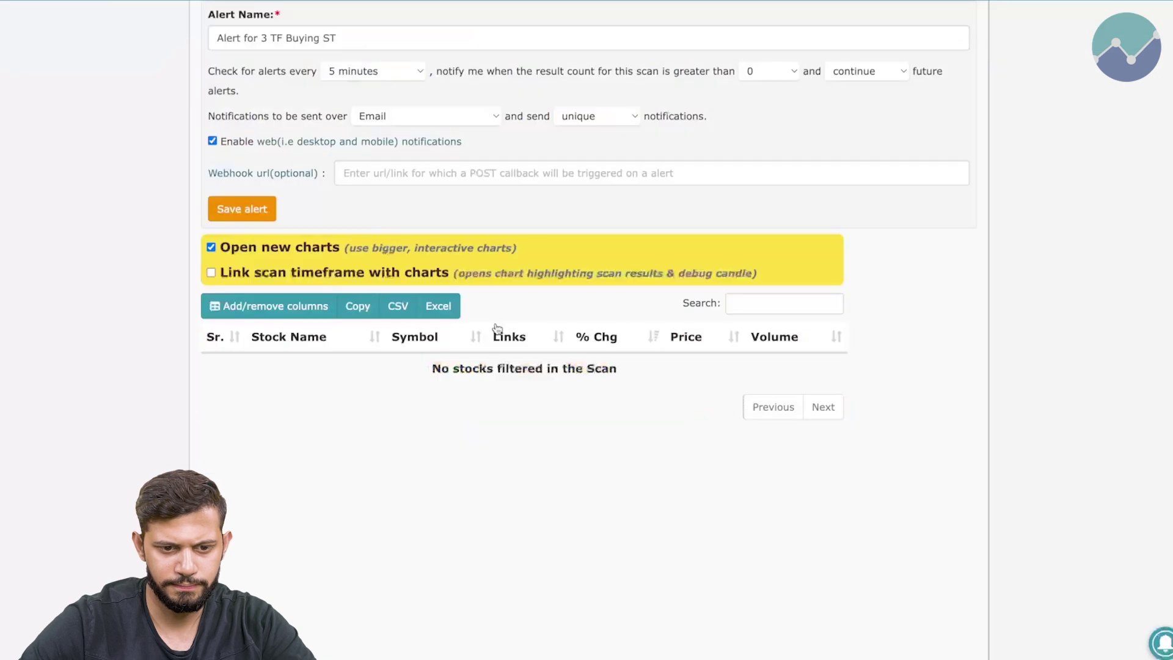
pyautogui.scroll(2, 389, 152)
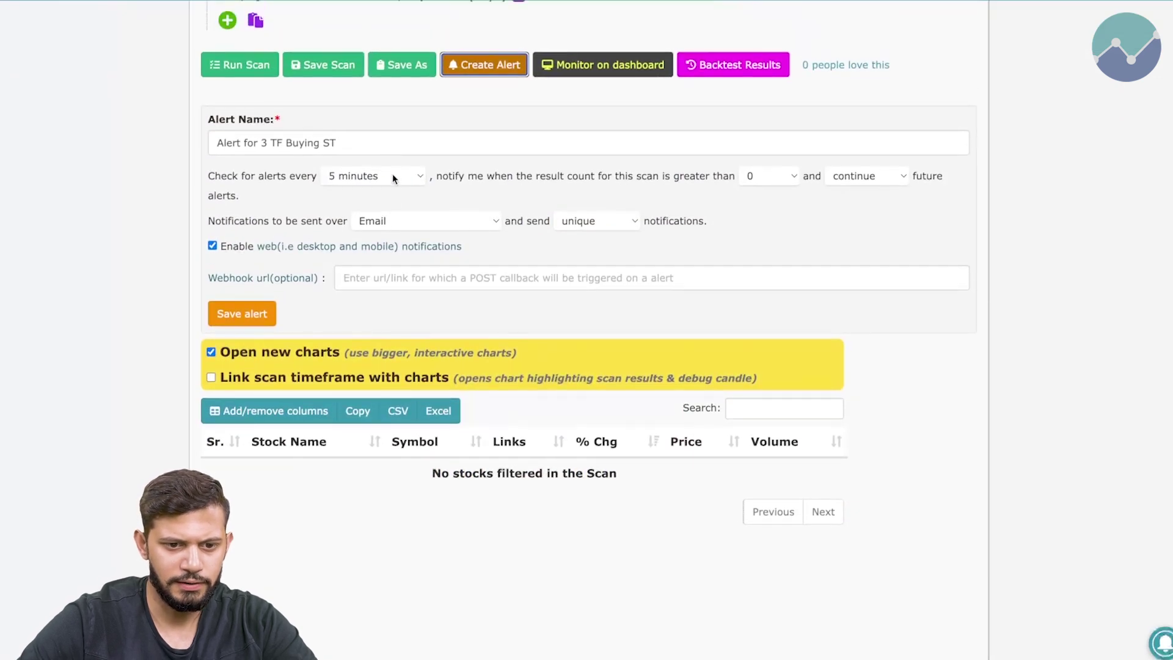
pyautogui.click(392, 177)
pyautogui.click(390, 207)
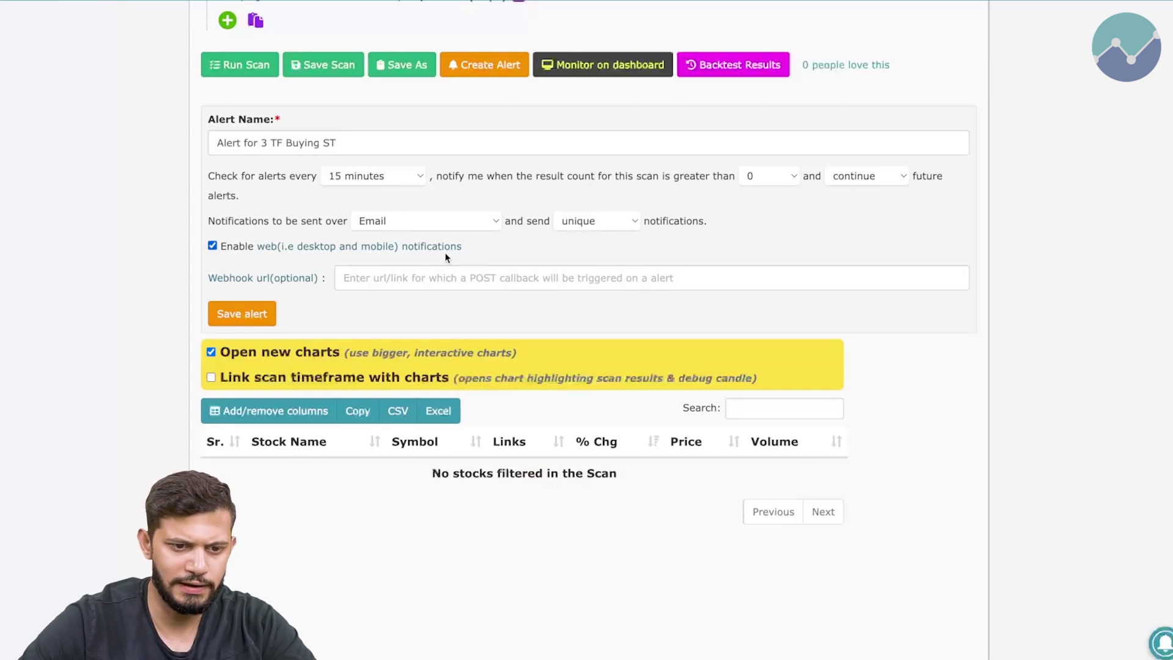
pyautogui.click(438, 225)
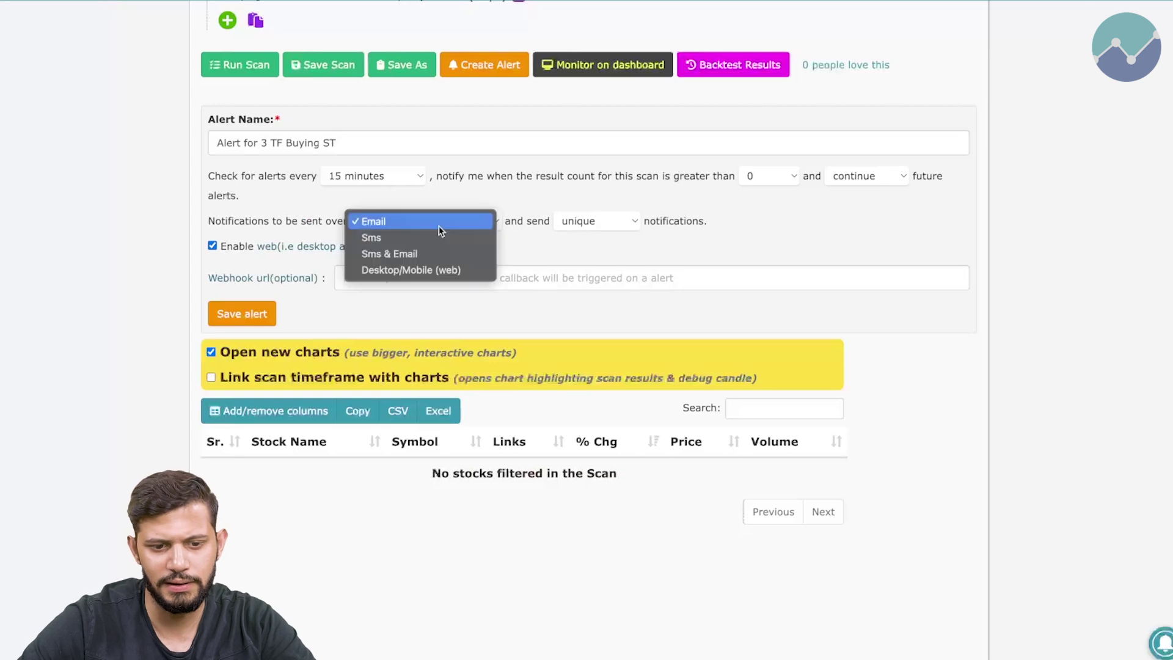
pyautogui.click(442, 253)
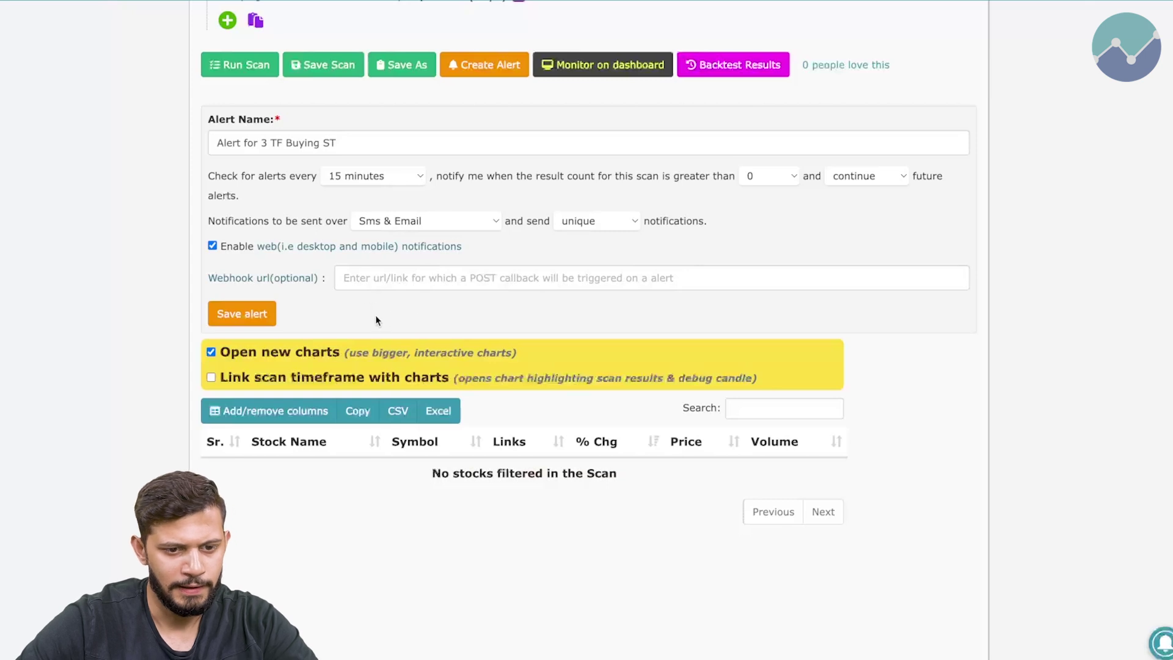
pyautogui.click(352, 277)
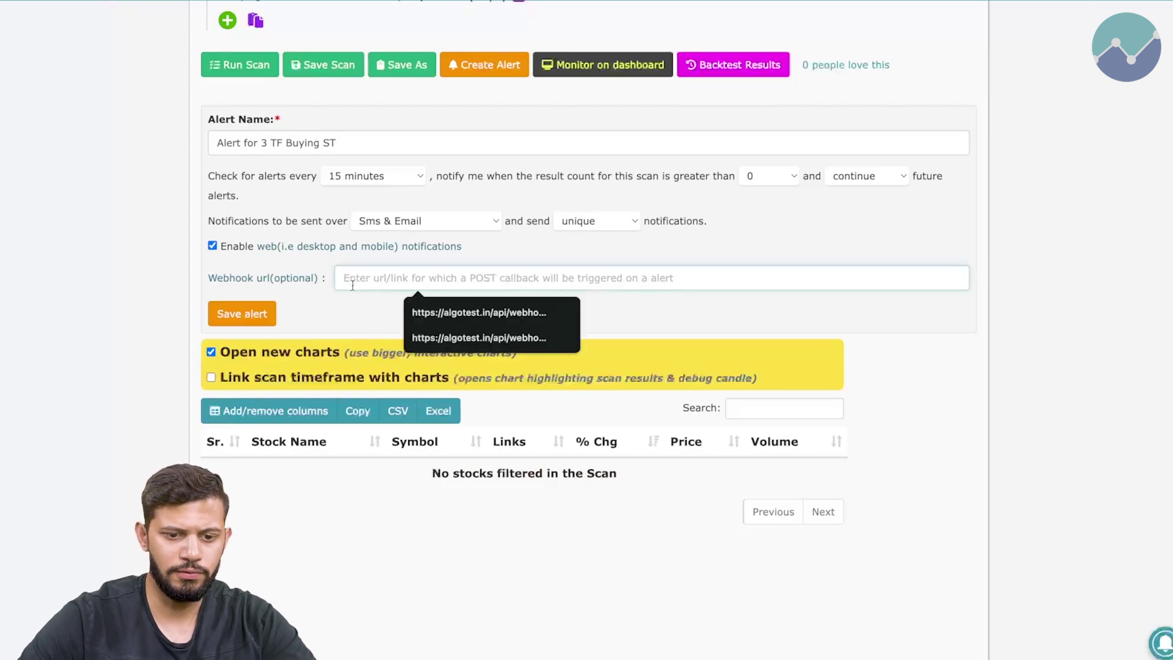
pyautogui.click(358, 312)
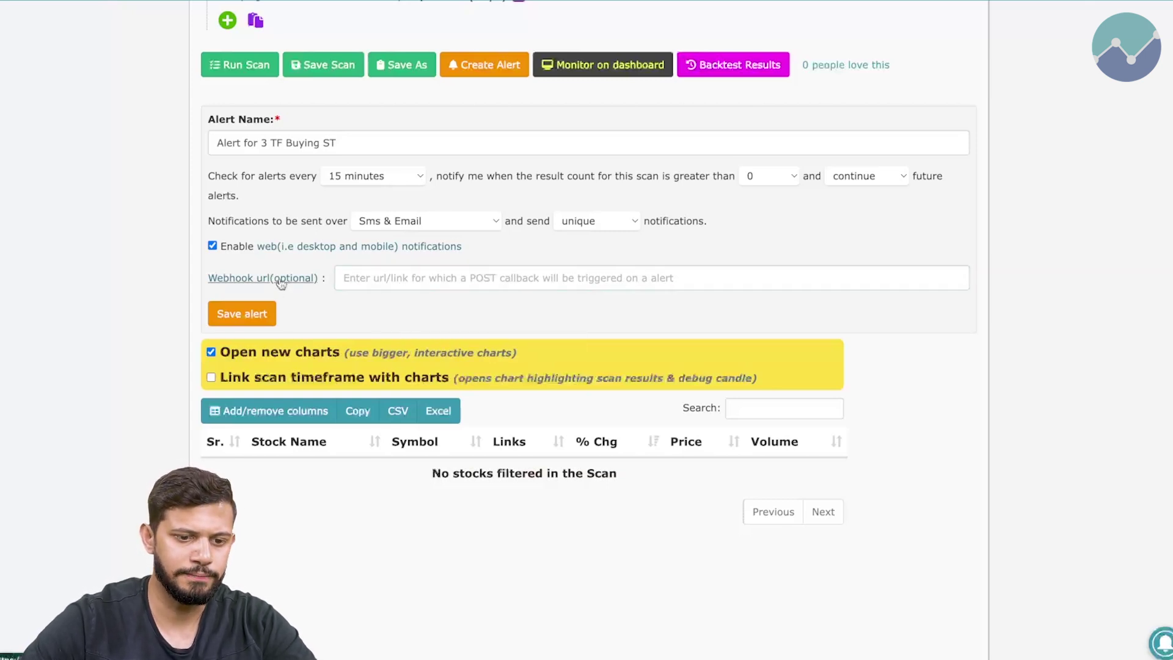
# Step: Copy the AlgoTest Signal-Bridge entry webhook URL and return to the Chartink alert form
pyautogui.hotkey('ctrl', 'Tab')
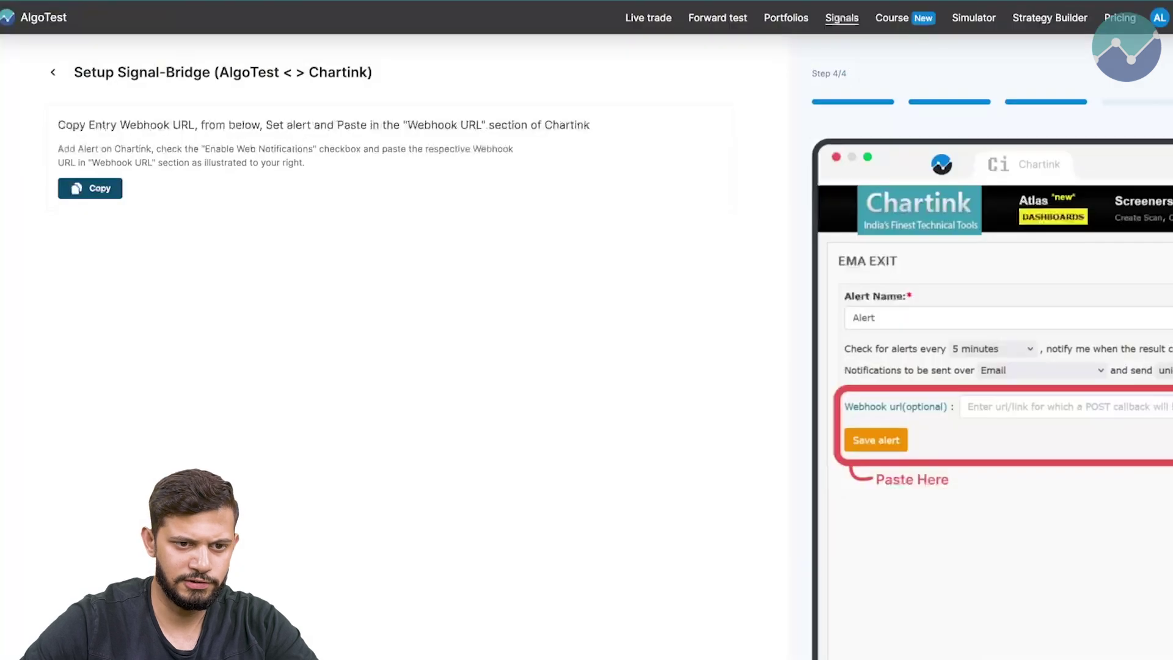
pyautogui.click(117, 191)
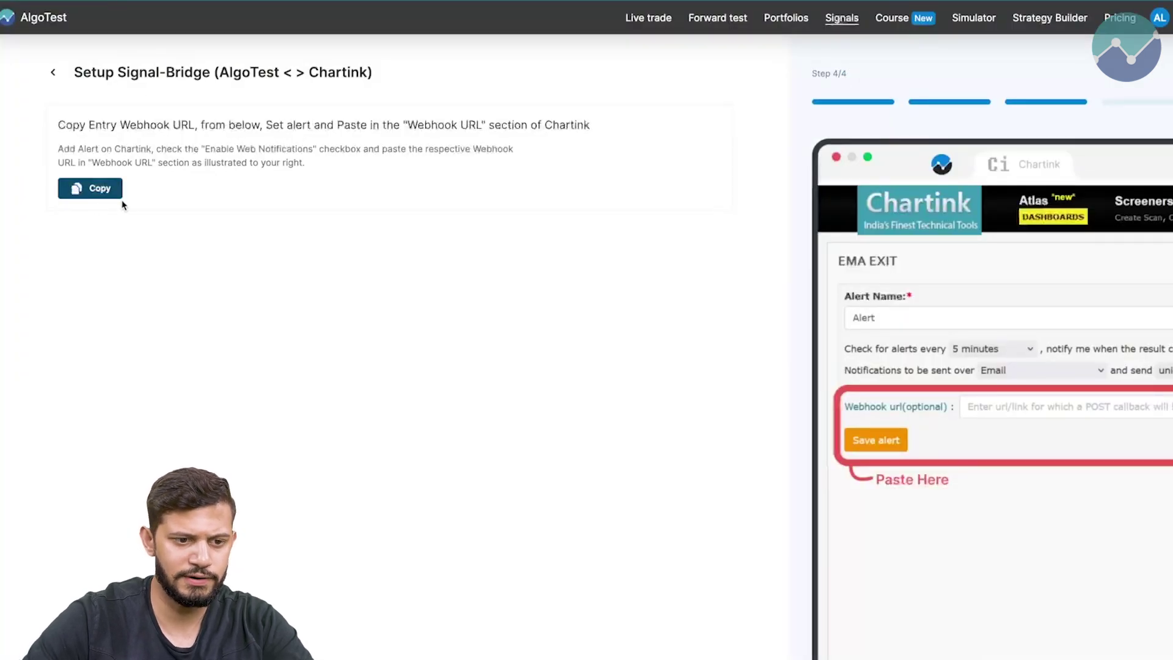
pyautogui.click(99, 189)
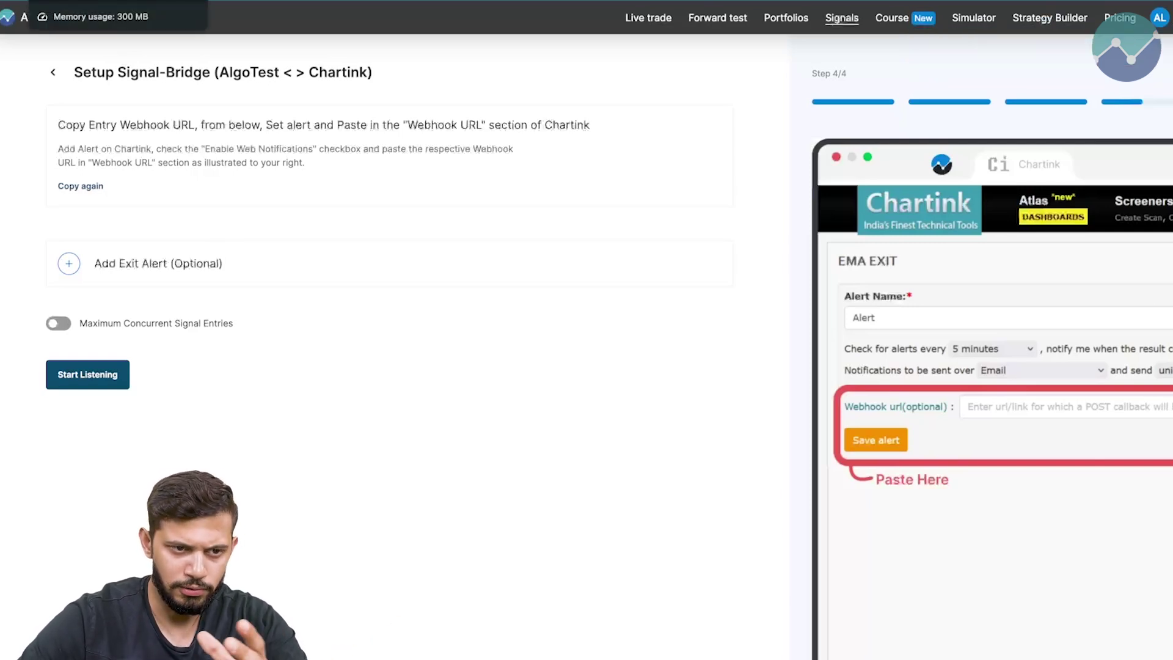
pyautogui.hotkey('ctrl', 'Tab')
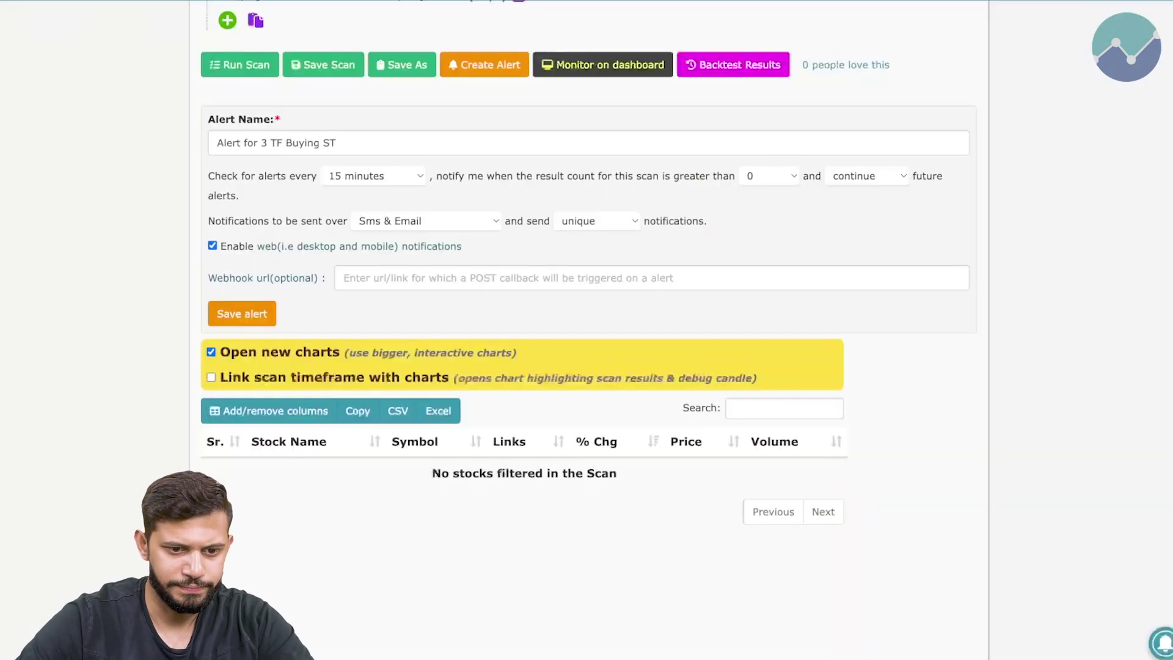
# Step: Paste the AlgoTest webhook URL into 'Webhook url(optional)' and save the alert
pyautogui.click(398, 276)
pyautogui.hotkey('ctrl', 'v')
pyautogui.click(394, 317)
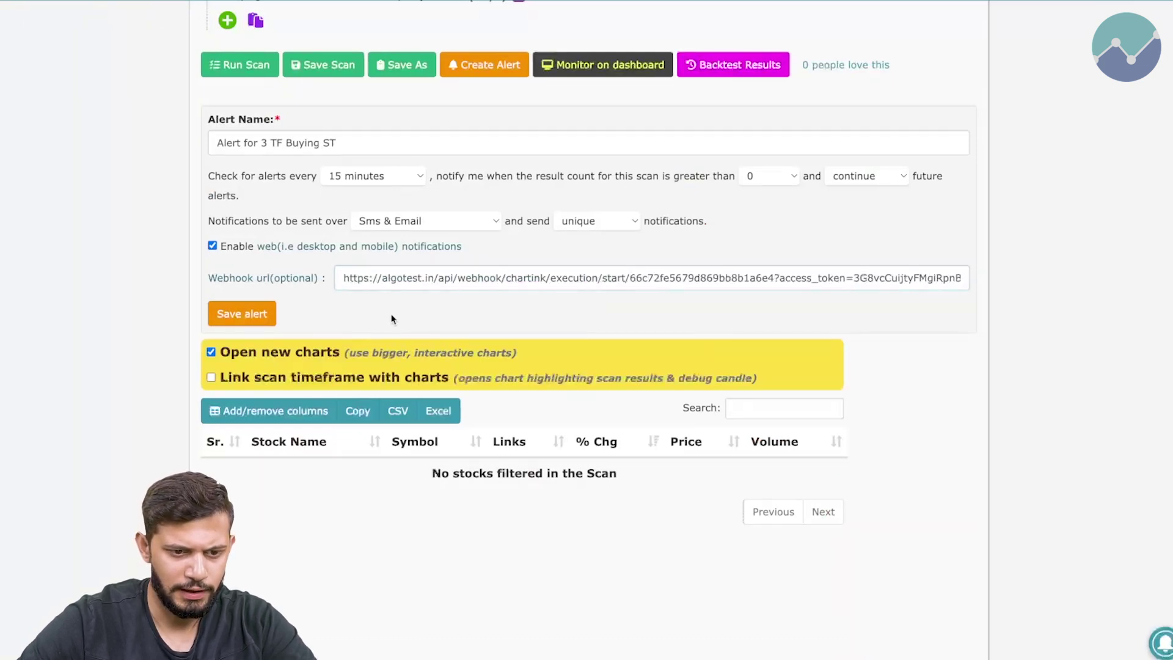
pyautogui.click(263, 317)
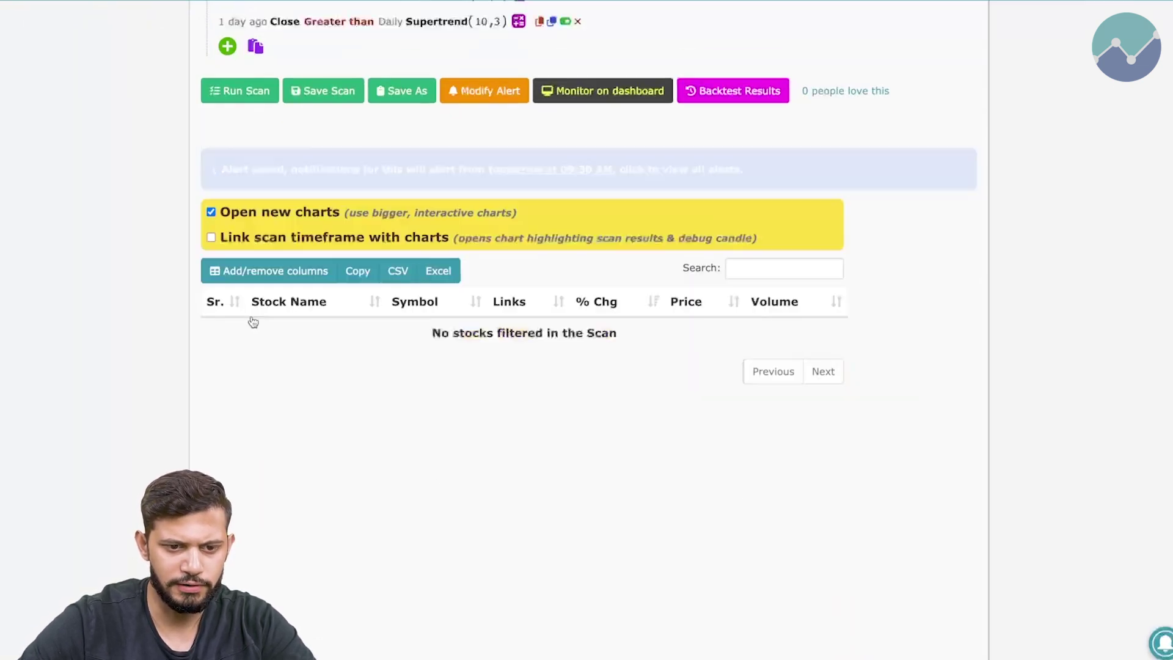
pyautogui.scroll(-5, 234, 236)
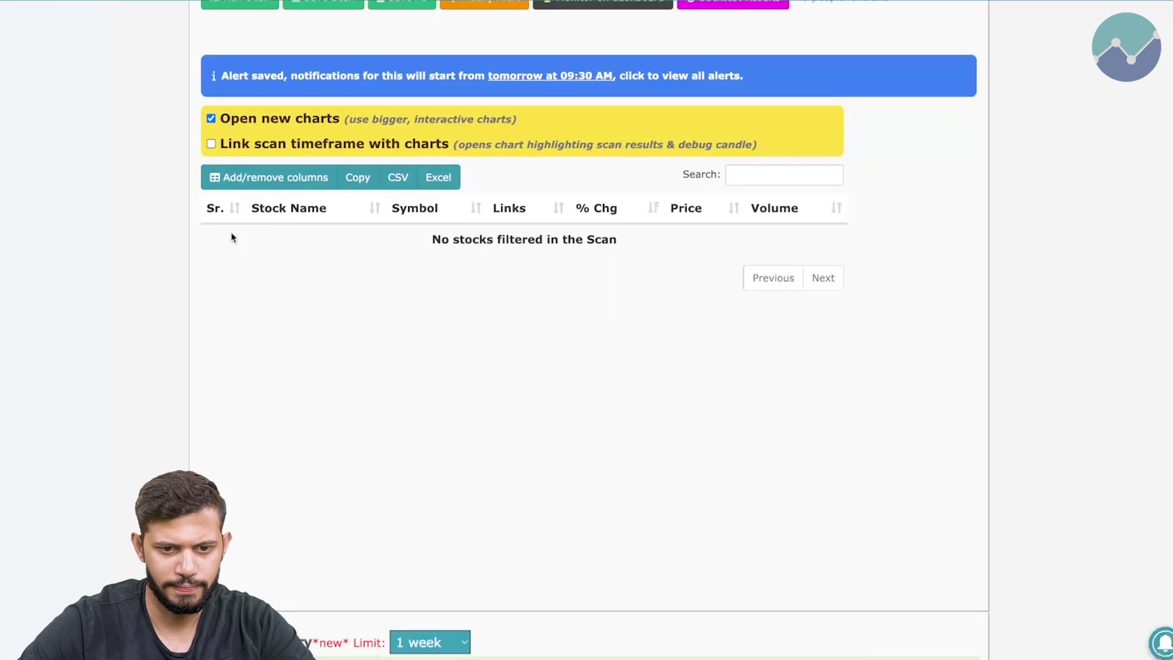
pyautogui.scroll(5, 351, 130)
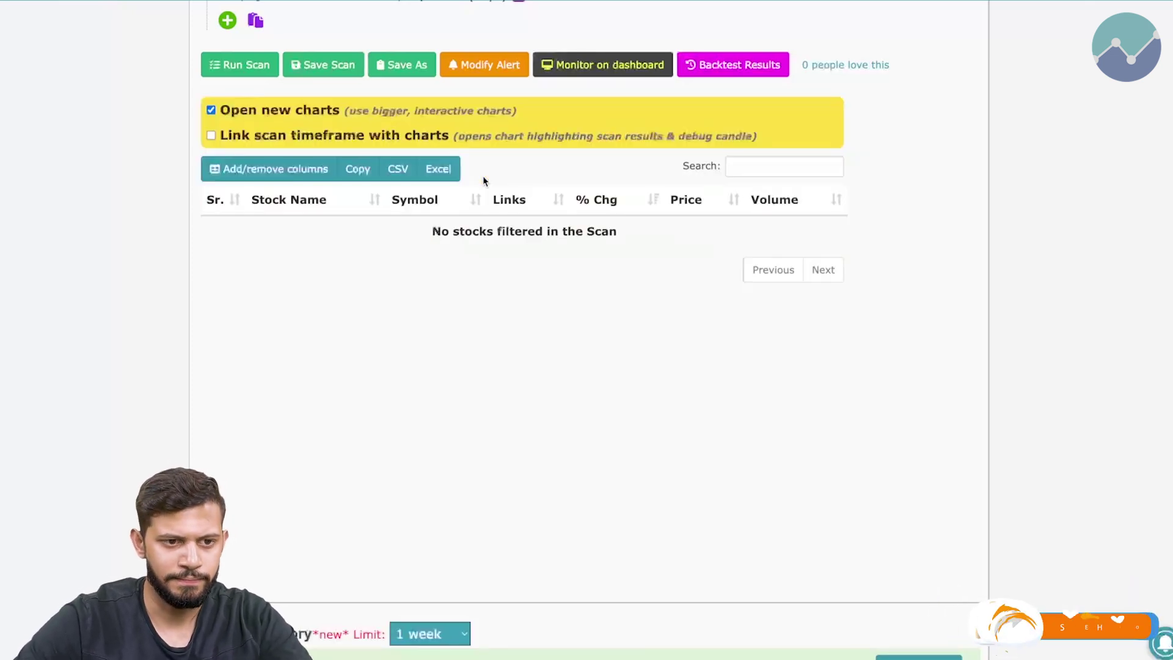
# Step: Back in AlgoTest, start the 3 TF Buying ST forward-test signal listening for Chartink alerts
pyautogui.click(122, 15)
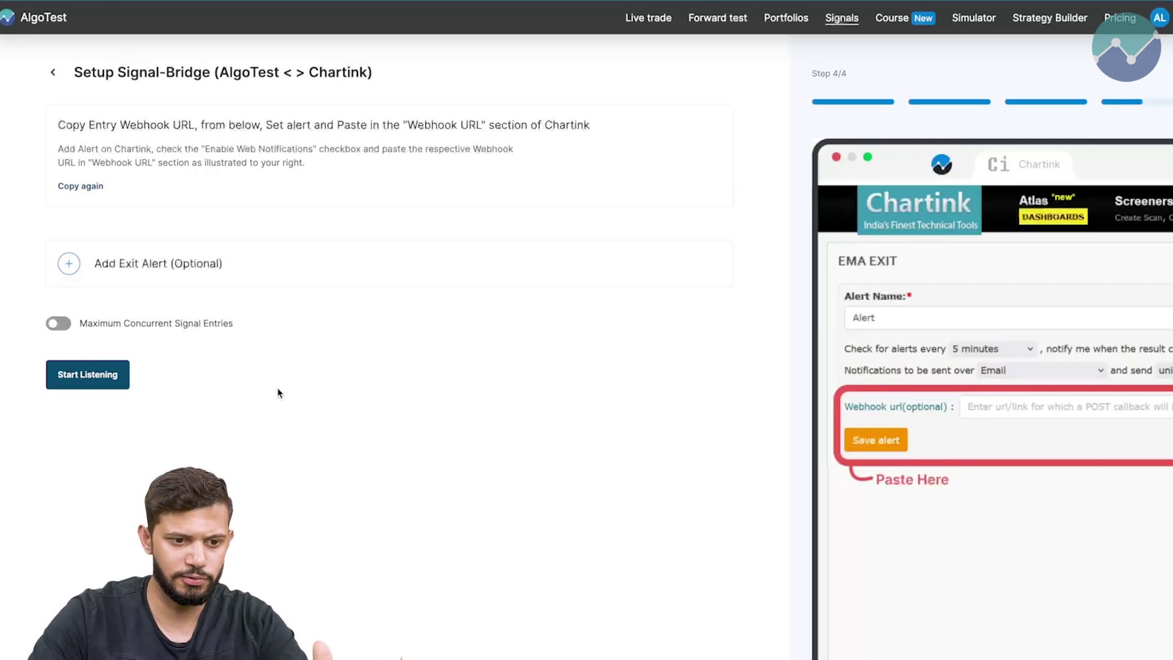
pyautogui.click(111, 380)
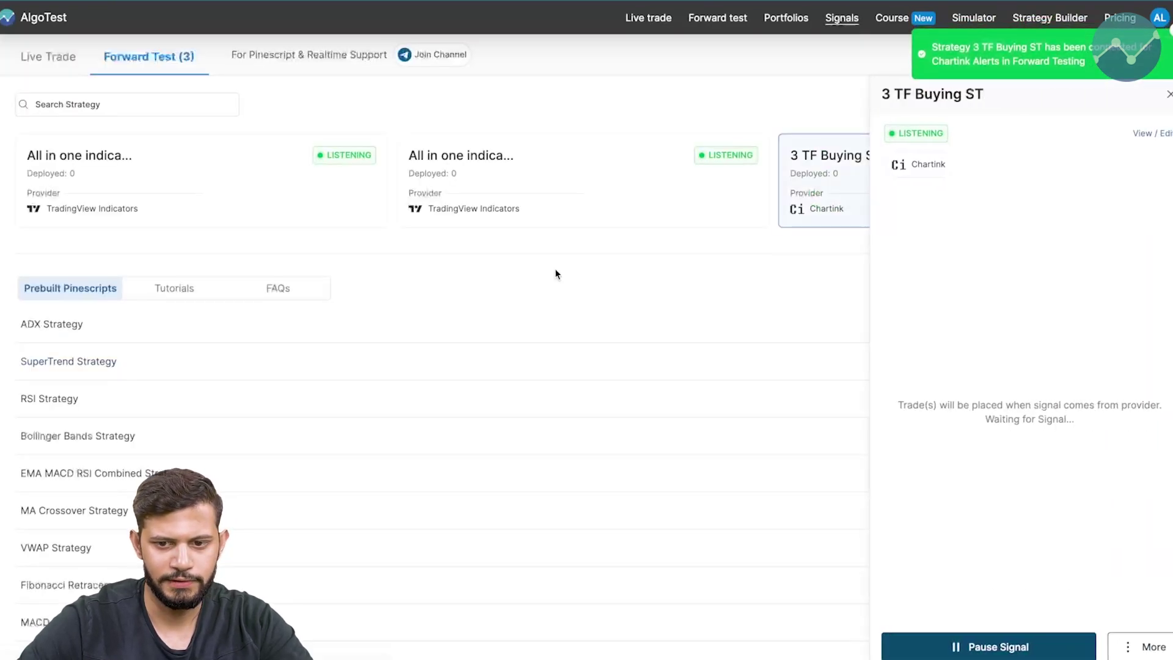